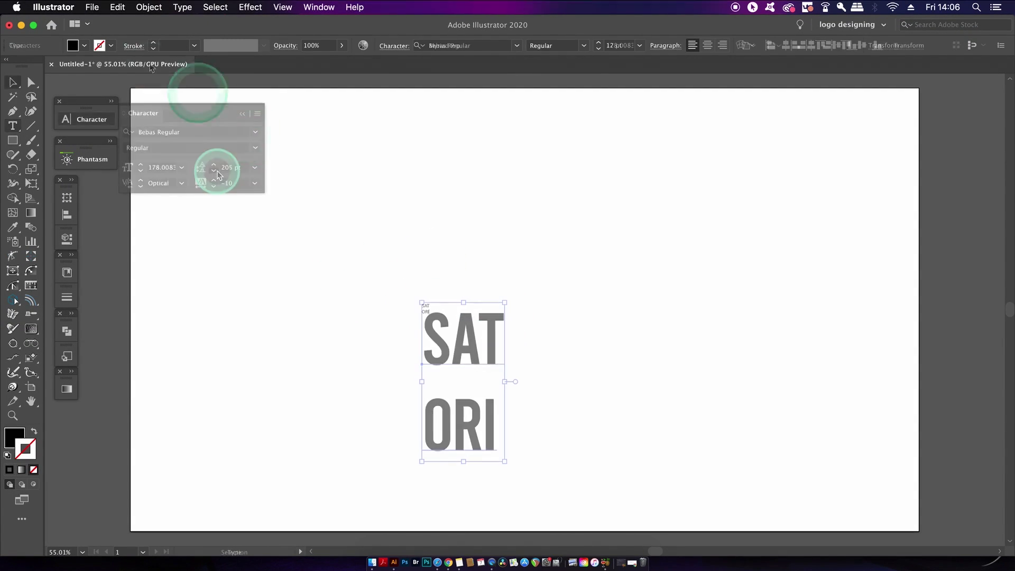
Tighten the leading between SAT and ORI and move the text to the artboard's upper left.
click(214, 170)
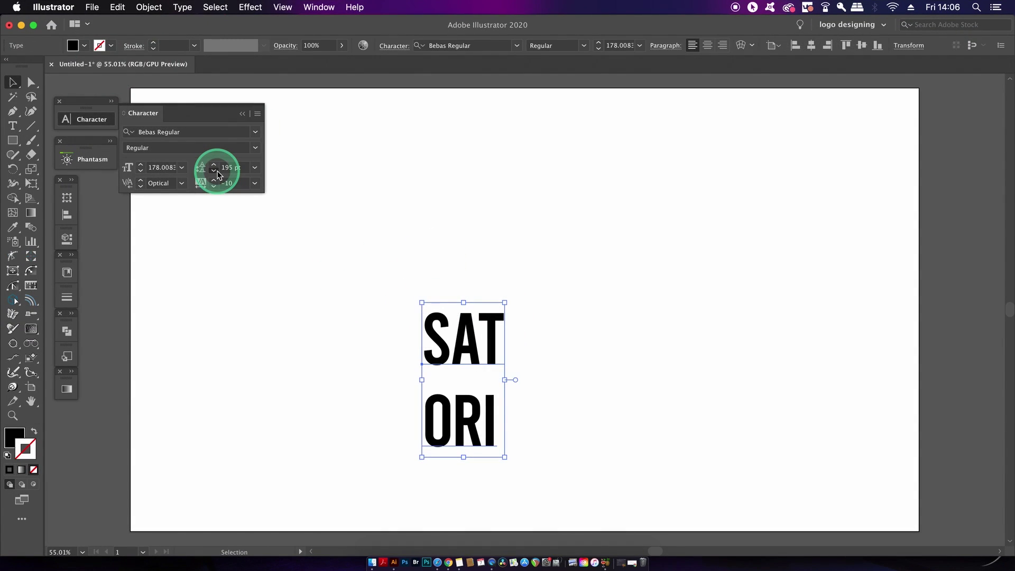
click(216, 171)
click(353, 257)
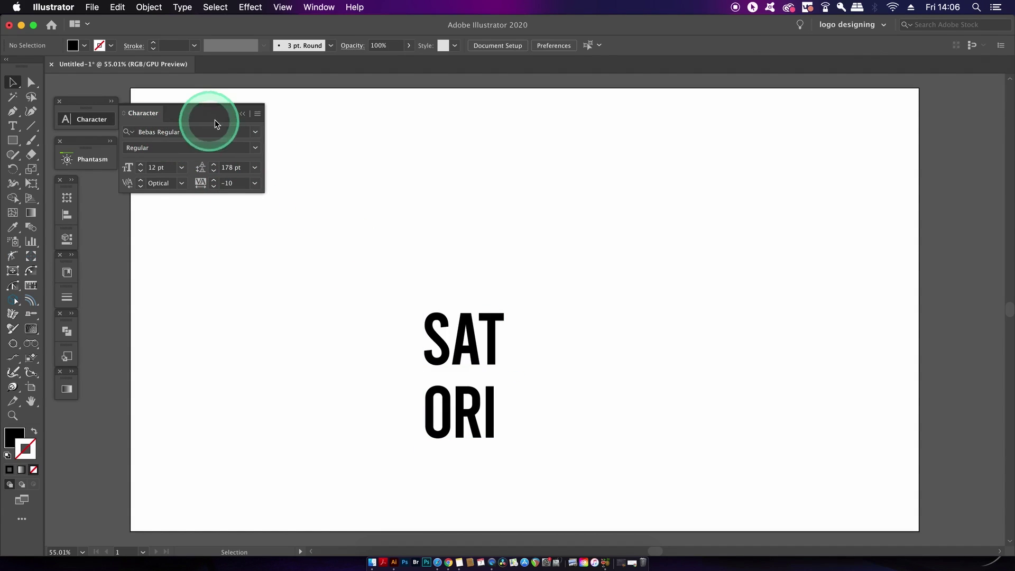
click(242, 114)
drag(491, 307, 309, 197)
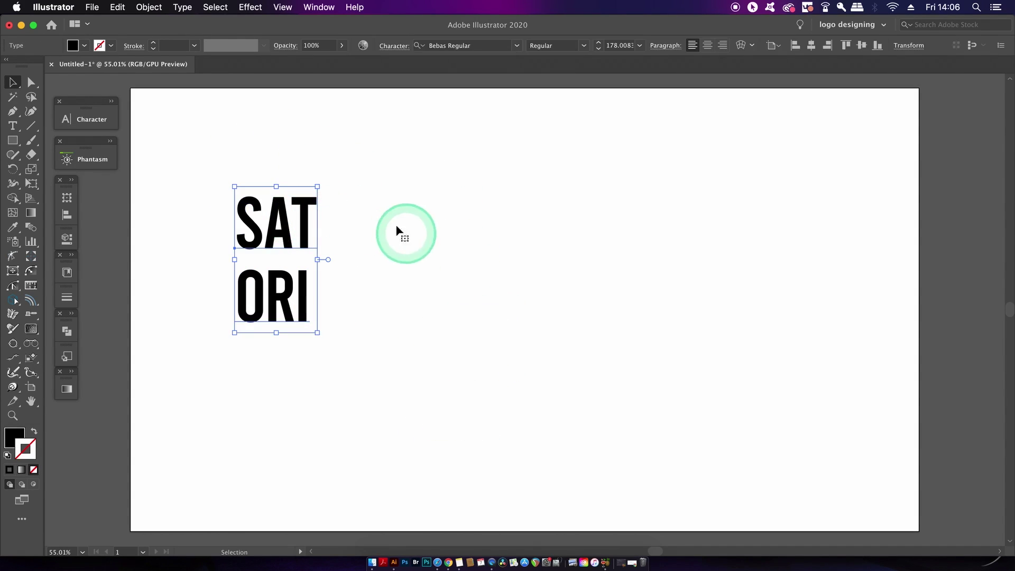
Save the stacked SATORI text as a new symbol in the Symbols panel.
click(149, 7)
mouse_move(325, 6)
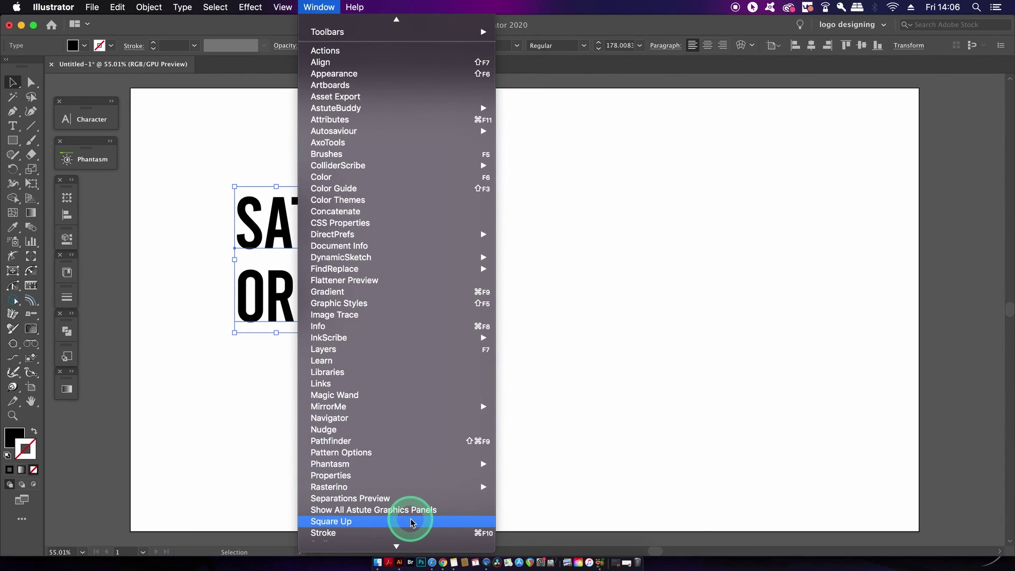
click(423, 497)
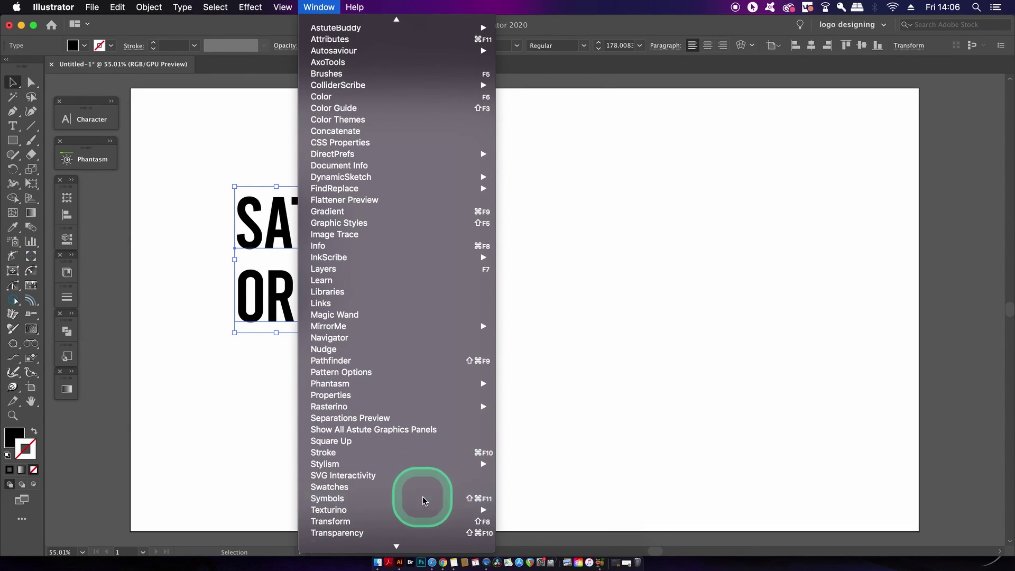
click(354, 122)
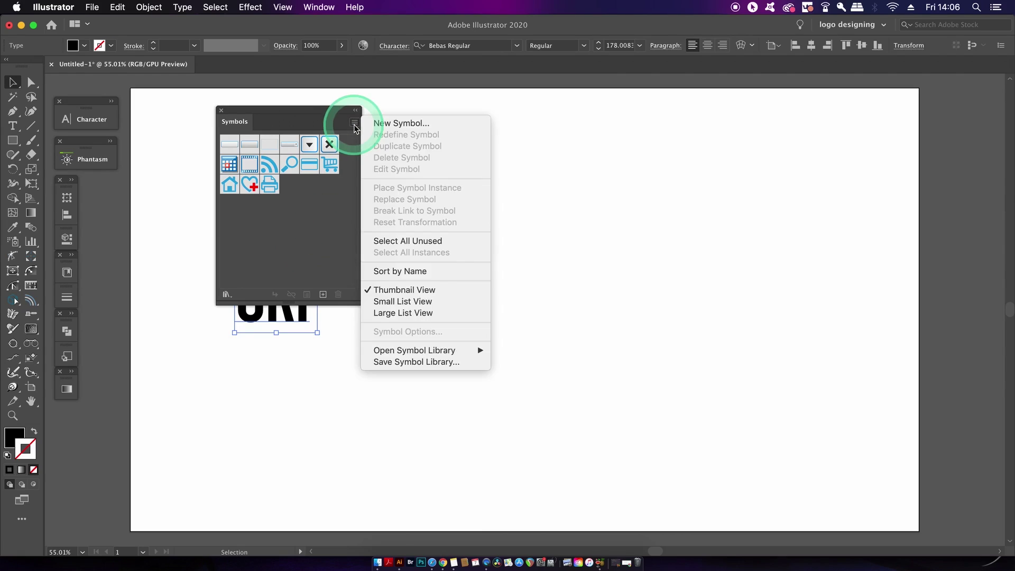
click(345, 181)
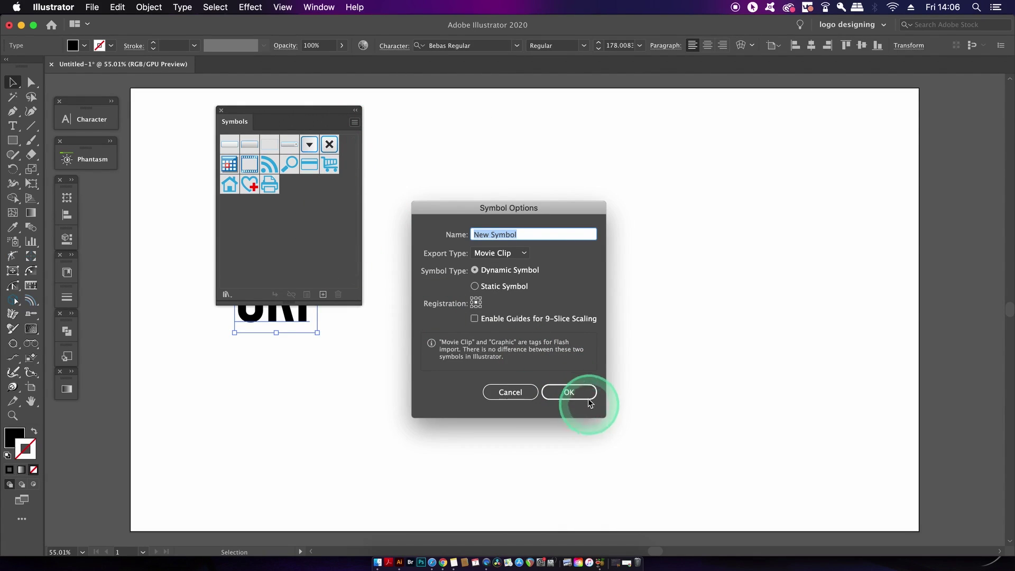
click(572, 392)
Delete the SATORI symbol instance from the artboard.
drag(296, 110, 436, 119)
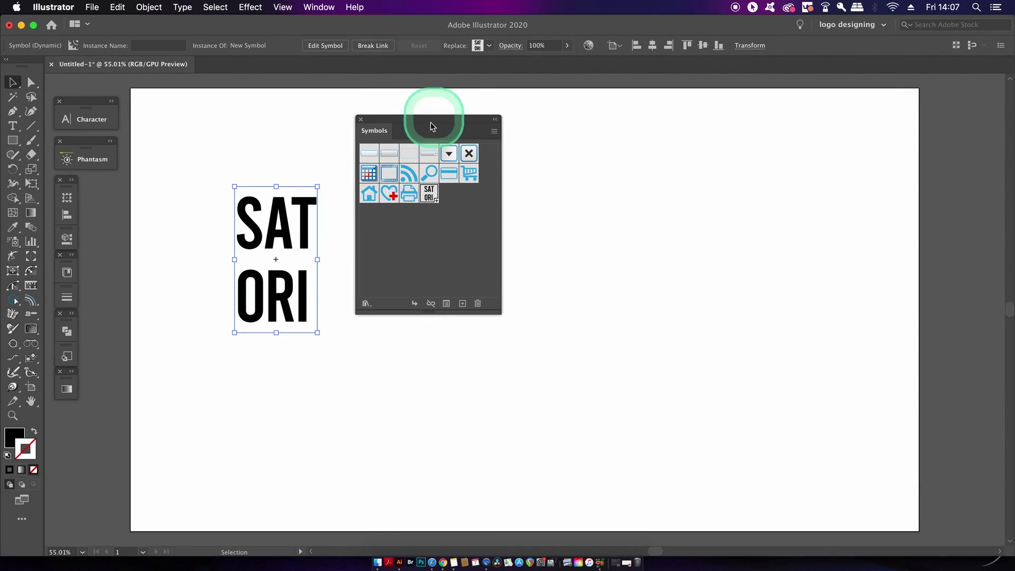
click(278, 148)
click(276, 217)
key(Delete)
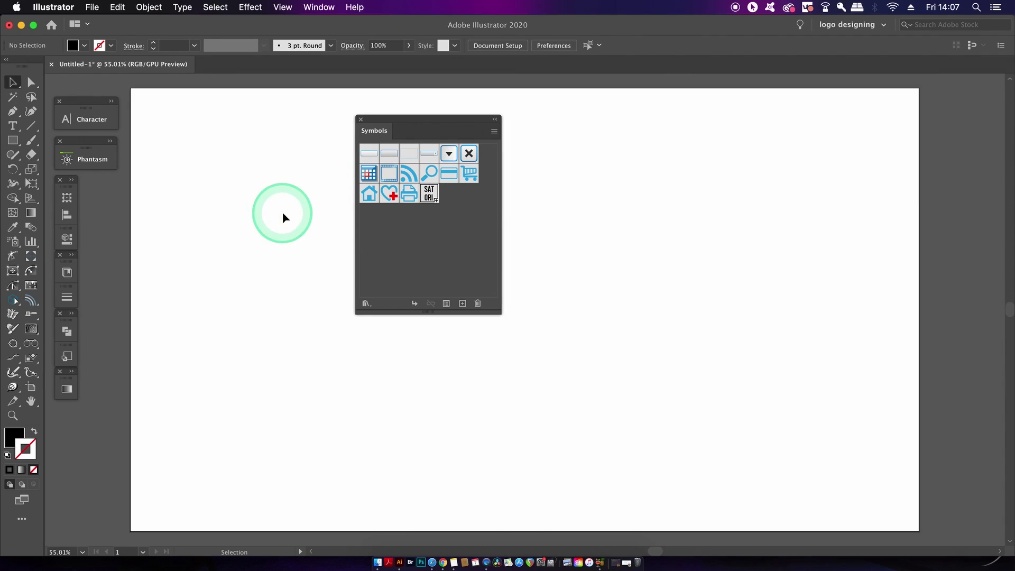
Set the fill to mid grey (RGB 155) and draw a tall rectangle near the artboard's top centre.
drag(405, 121, 210, 122)
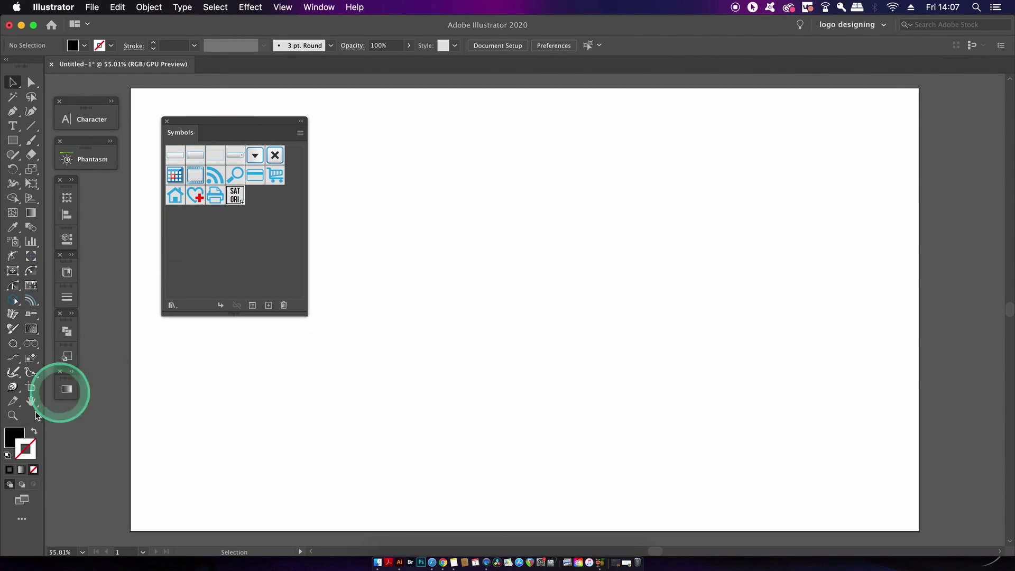
double_click(14, 438)
drag(205, 184, 124, 186)
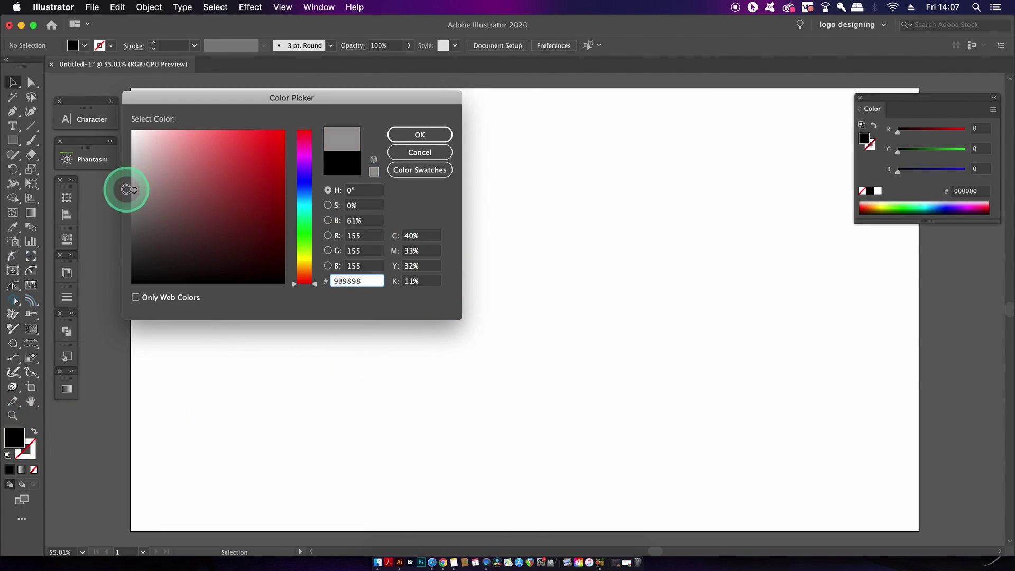
click(420, 137)
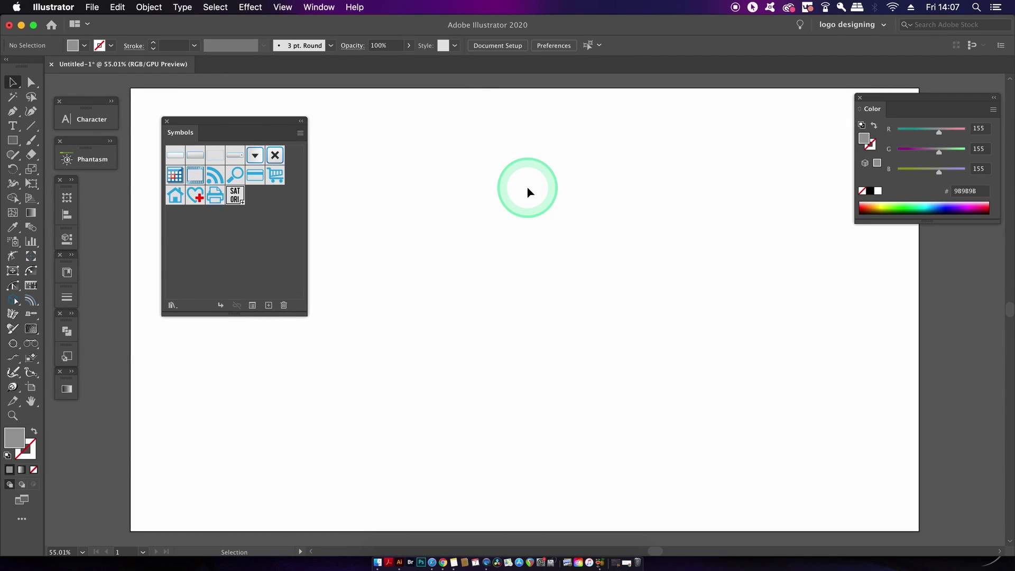
key(m)
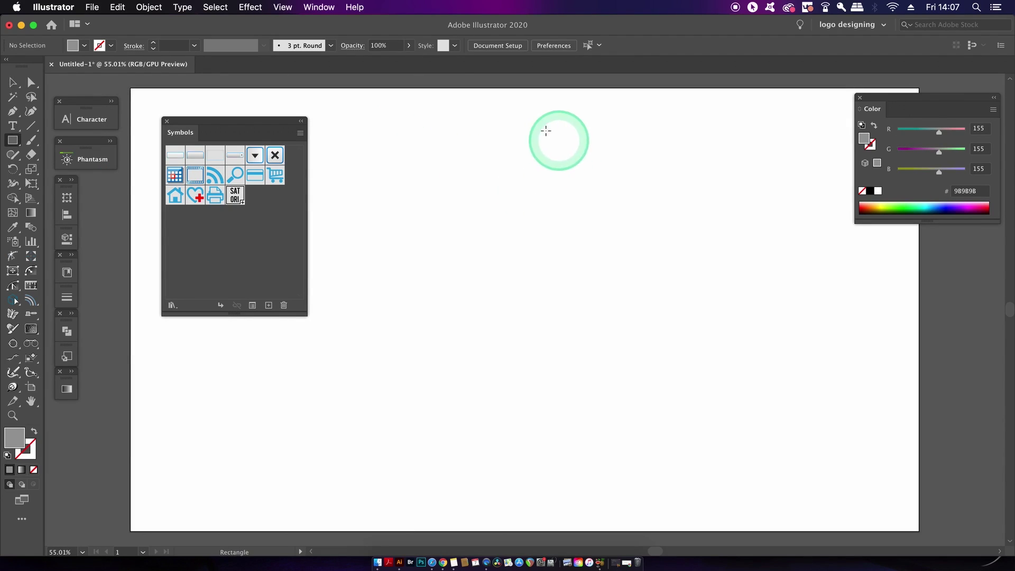
drag(521, 133, 599, 402)
Narrow the grey rectangle by pulling its right edge inward.
key(v)
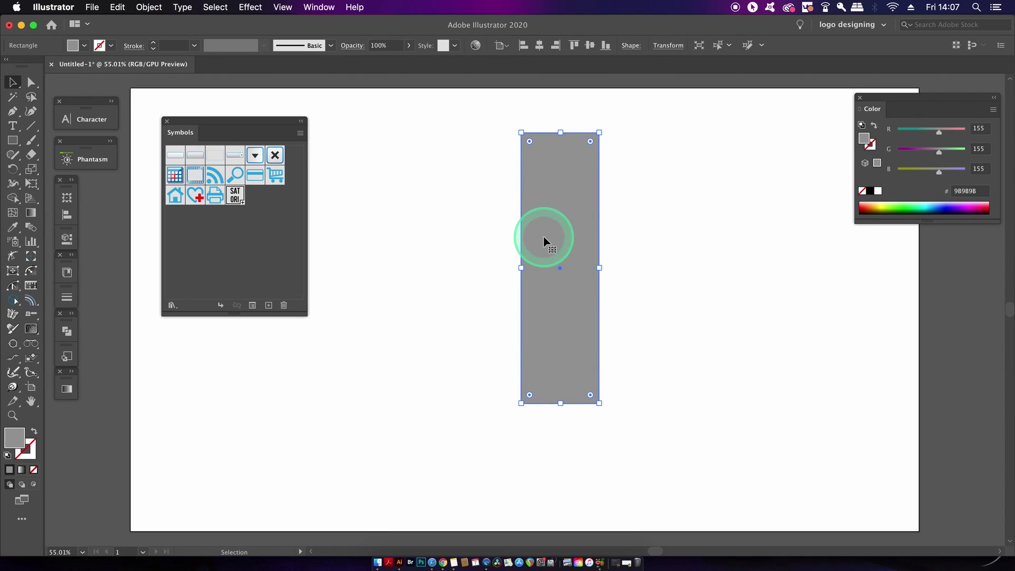
click(331, 7)
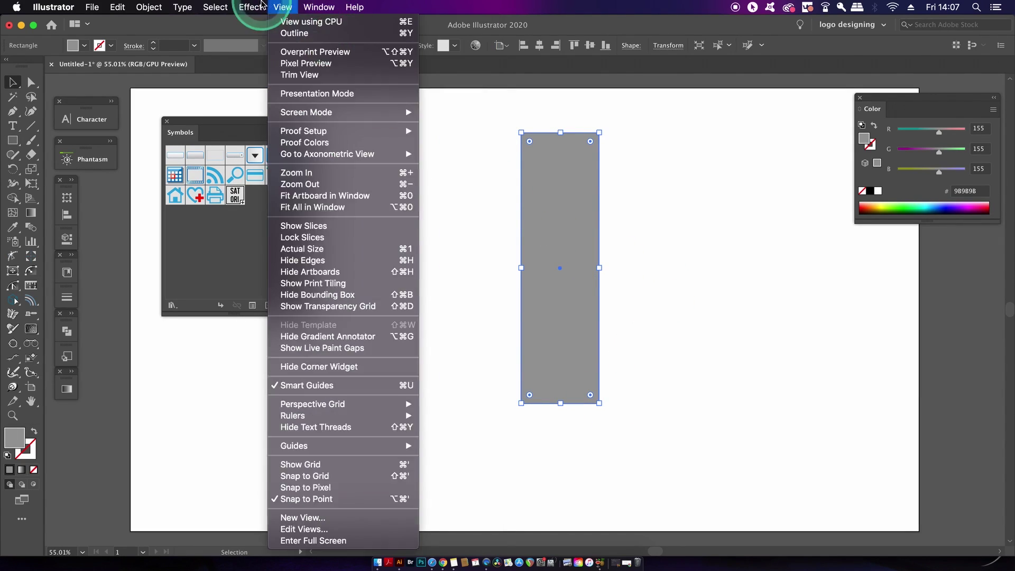
mouse_move(250, 7)
mouse_move(286, 85)
click(585, 114)
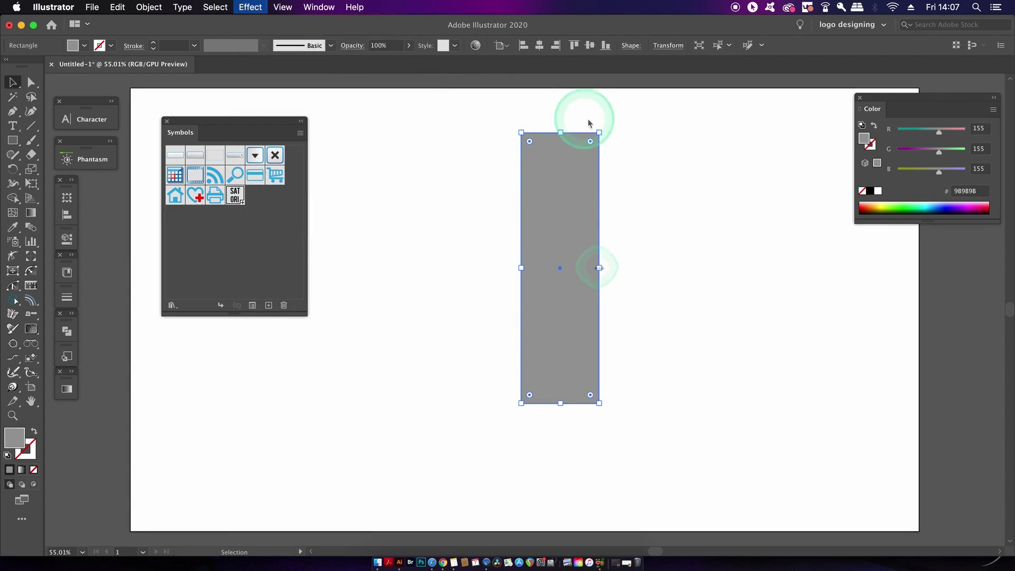
drag(599, 267, 579, 267)
Apply Effect > 3D > Revolve to turn the rectangle into a 360° cylinder.
click(319, 7)
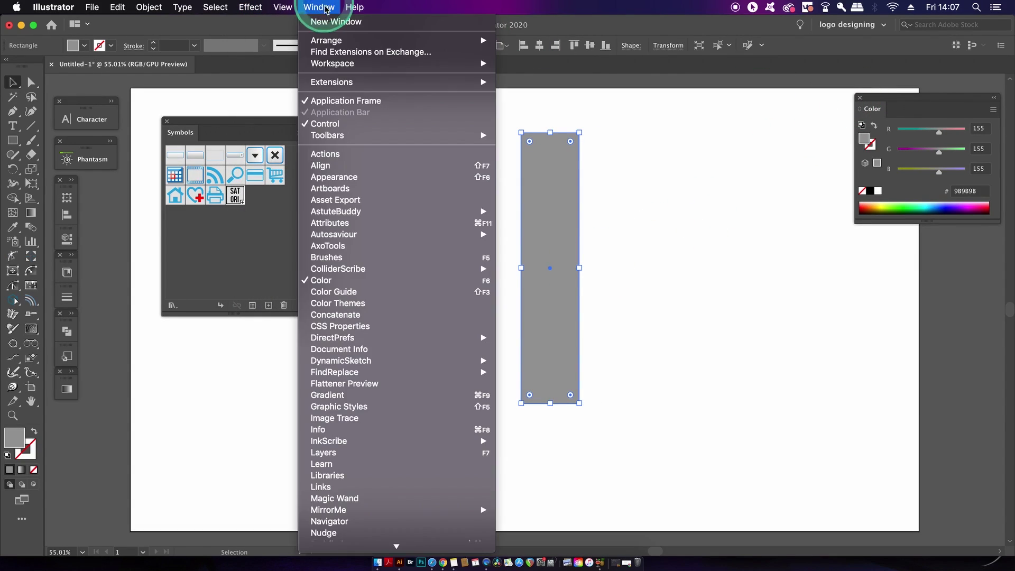
mouse_move(346, 139)
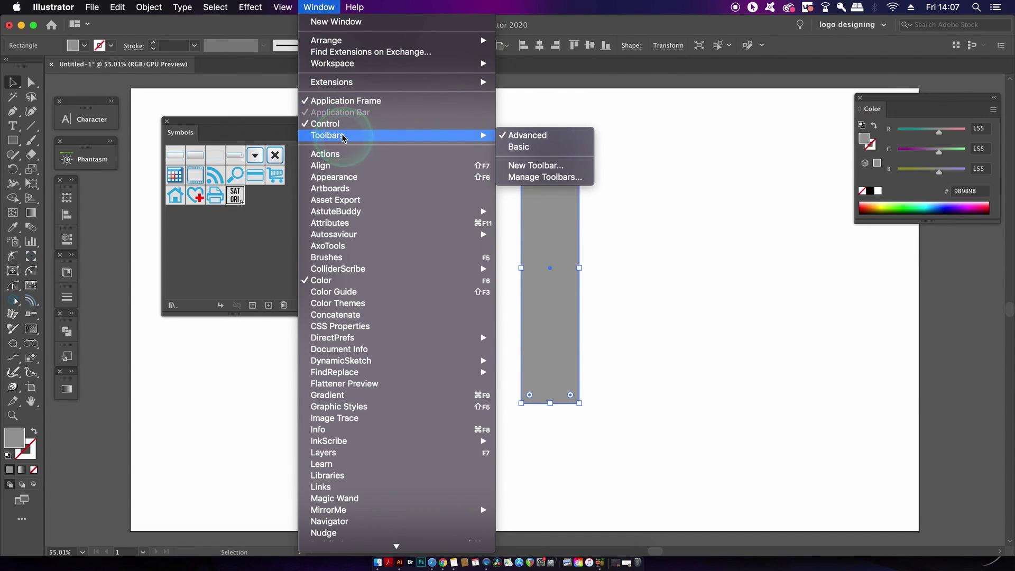
mouse_move(253, 7)
mouse_move(262, 82)
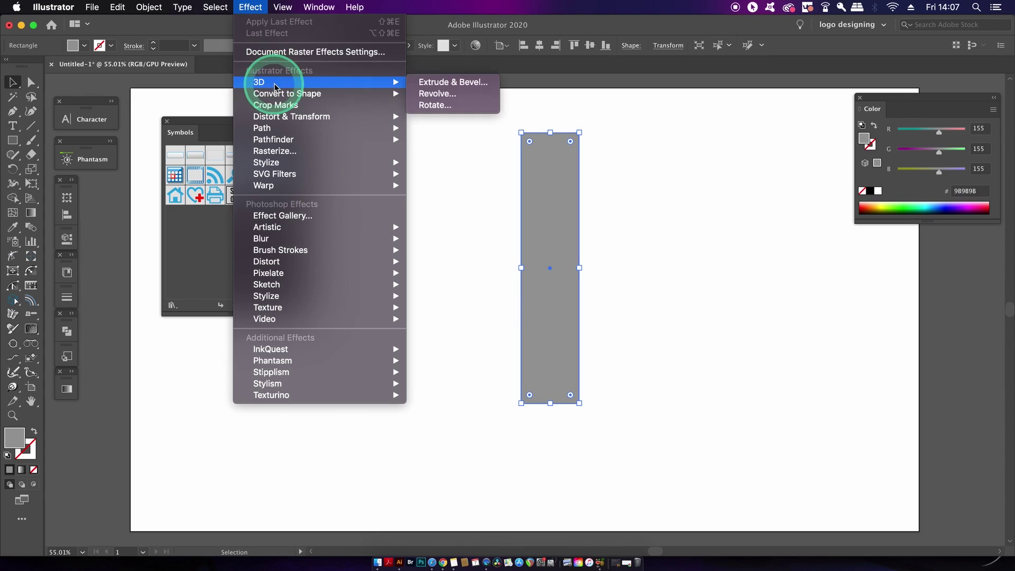
click(438, 98)
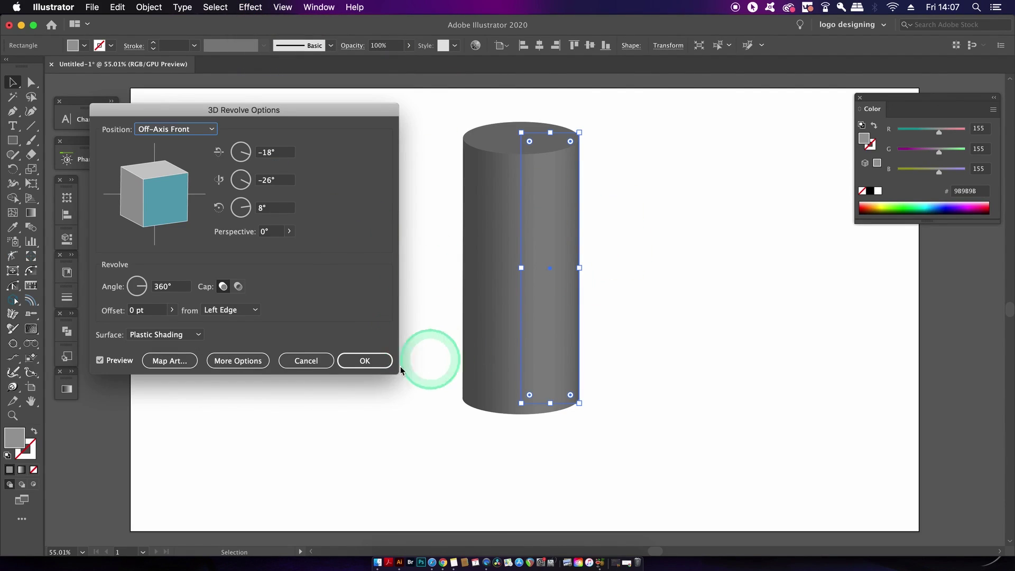
drag(222, 111, 214, 127)
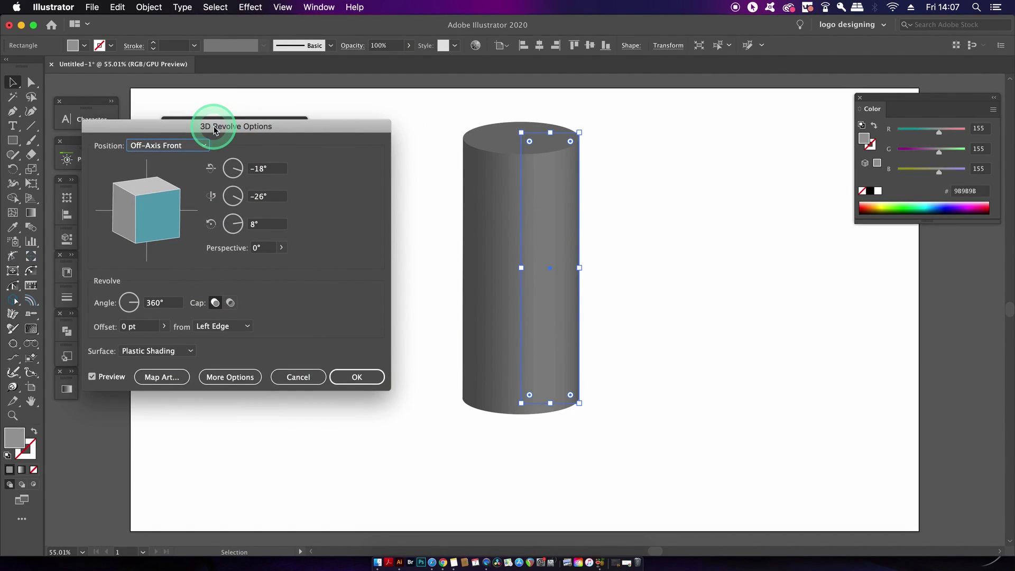
Map the SATORI symbol onto surface 3 of 3 with Invisible Geometry enabled.
click(162, 376)
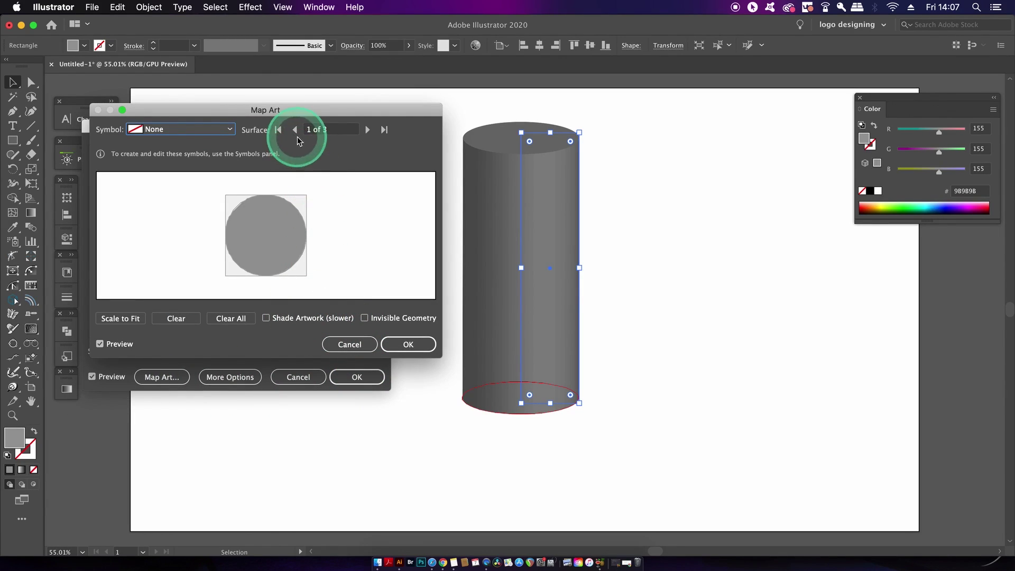
click(313, 130)
text(3)
key(Tab)
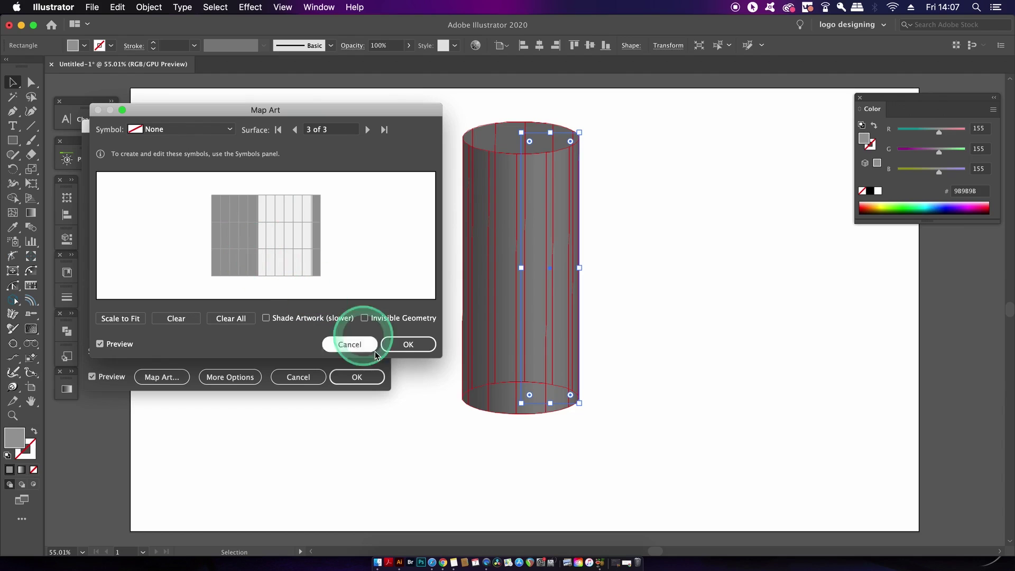
click(364, 318)
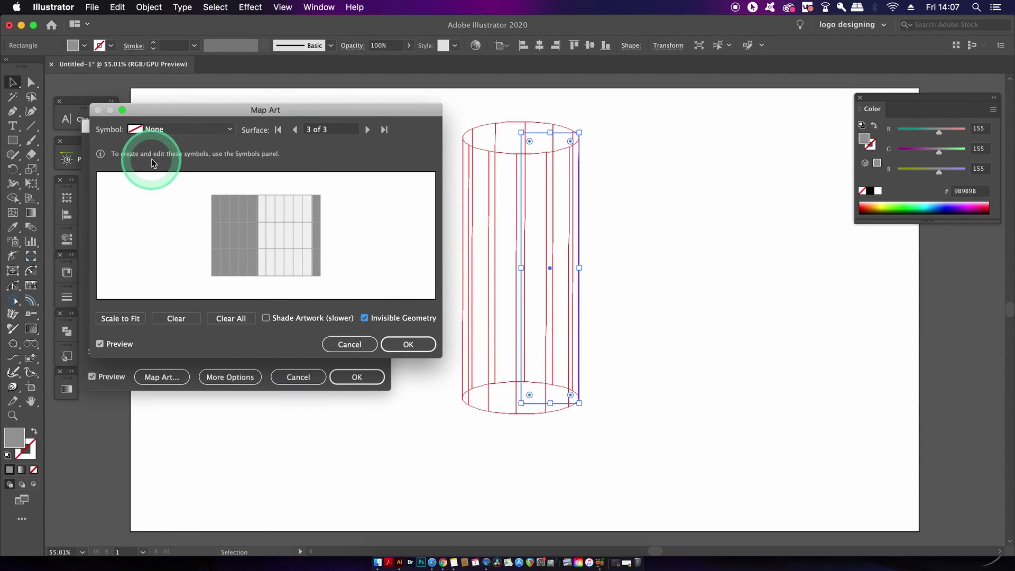
click(177, 129)
click(174, 355)
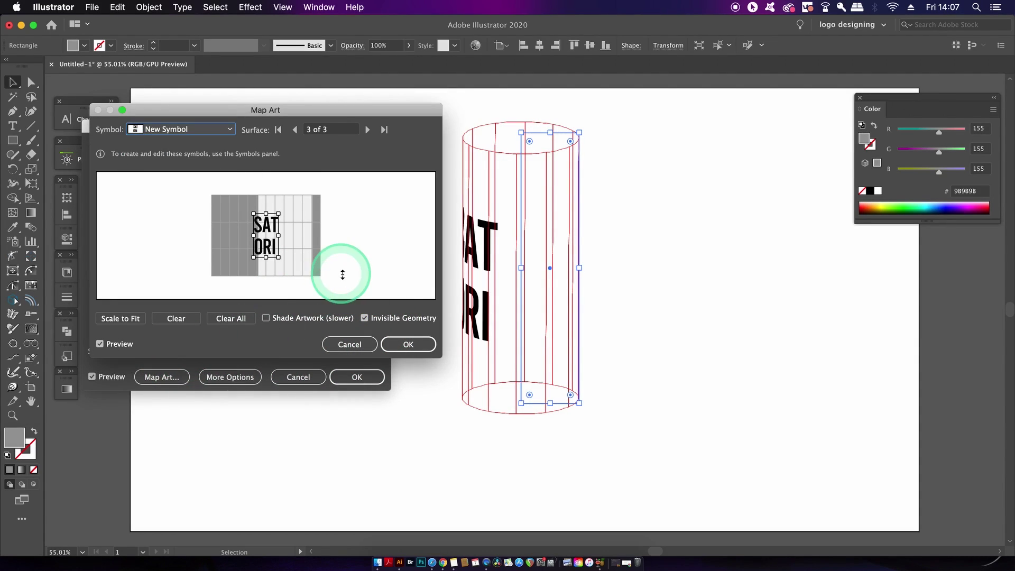
Rotate the SATORI art 90° and stretch it to fill the cylinder's side surface.
drag(285, 259, 276, 173)
drag(291, 237, 329, 239)
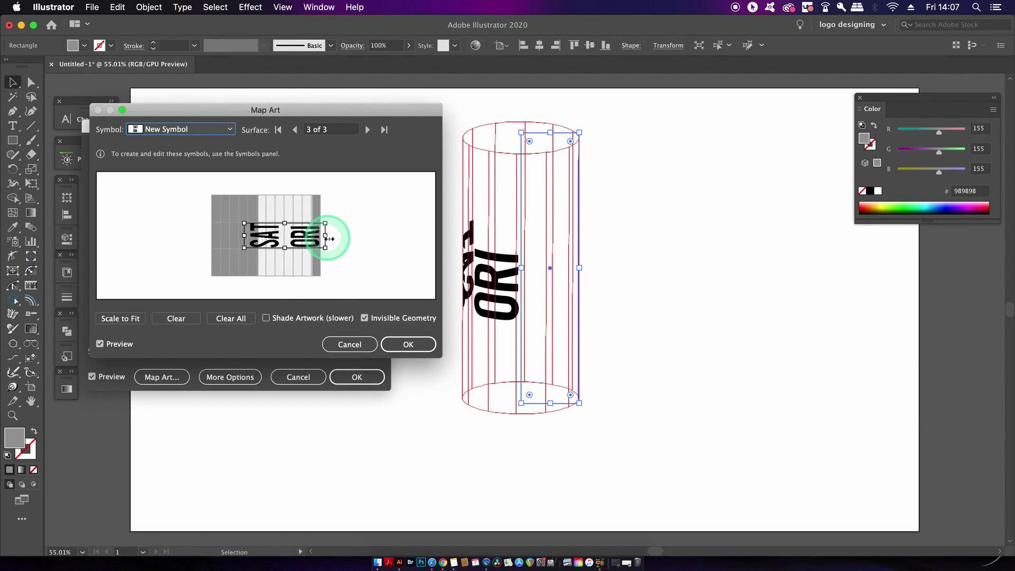
drag(244, 236, 206, 235)
drag(267, 250, 265, 276)
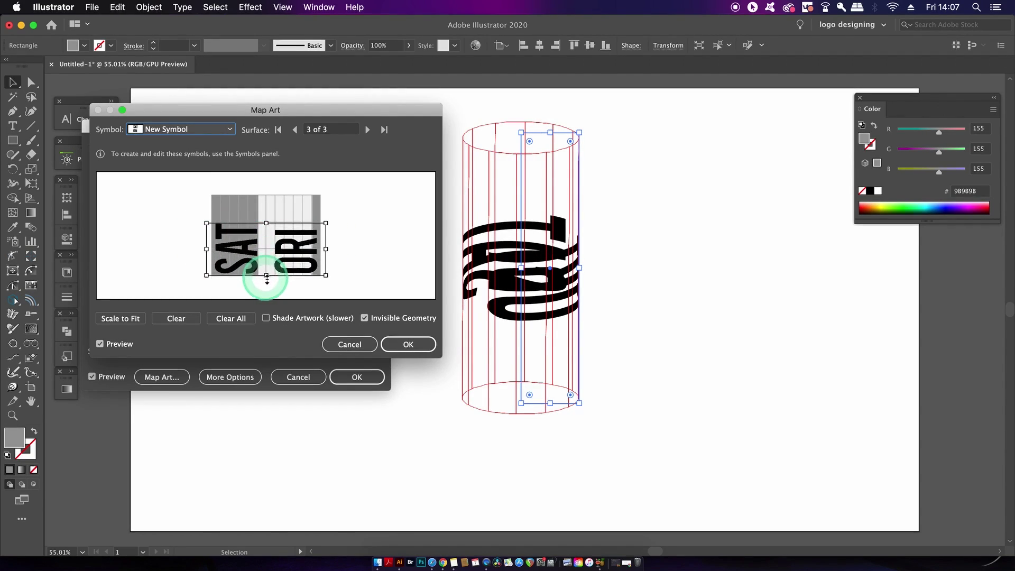
drag(266, 225, 267, 195)
mouse_move(326, 235)
mouse_down()
mouse_move(336, 227)
mouse_move(315, 235)
mouse_up()
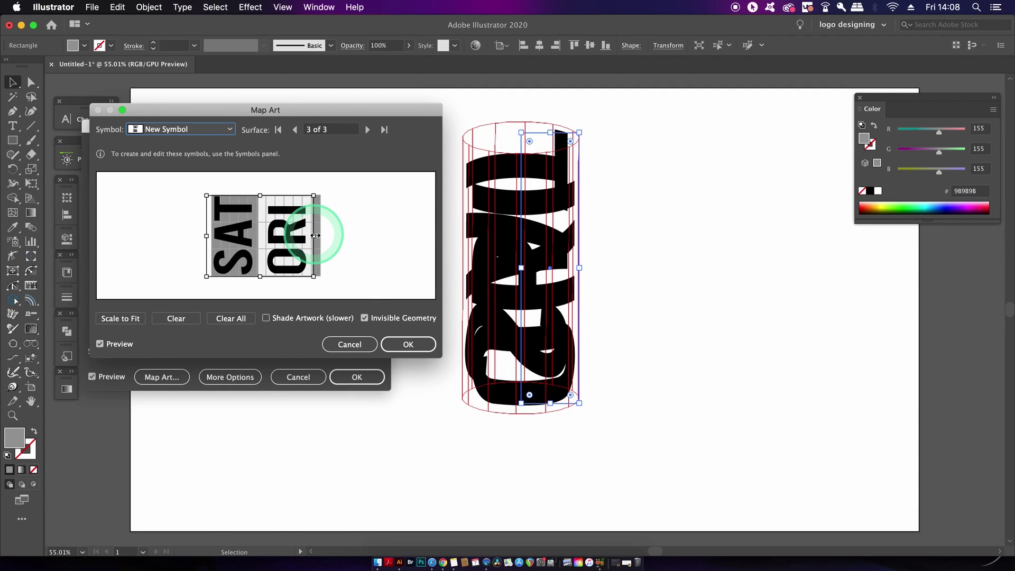
click(393, 344)
Tilt the cylinder to custom rotation −112°, 10°, 55° and apply the 3D Revolve.
drag(188, 215, 152, 222)
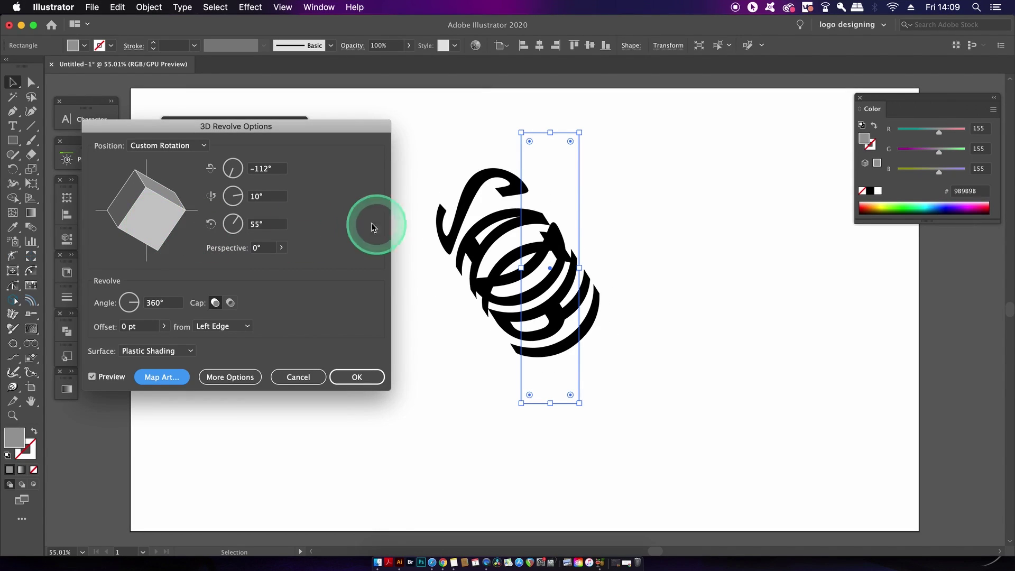
click(357, 378)
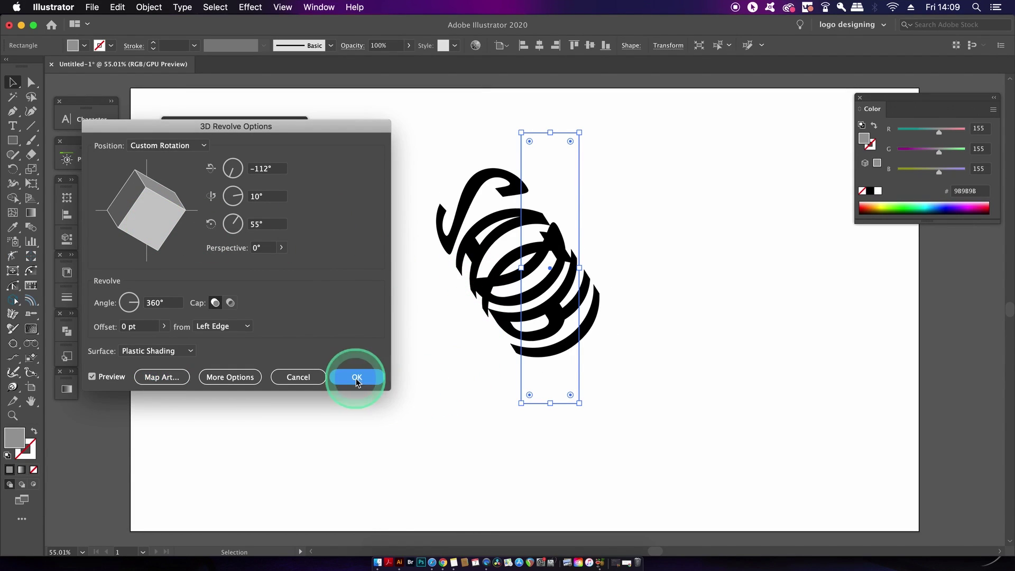
click(702, 283)
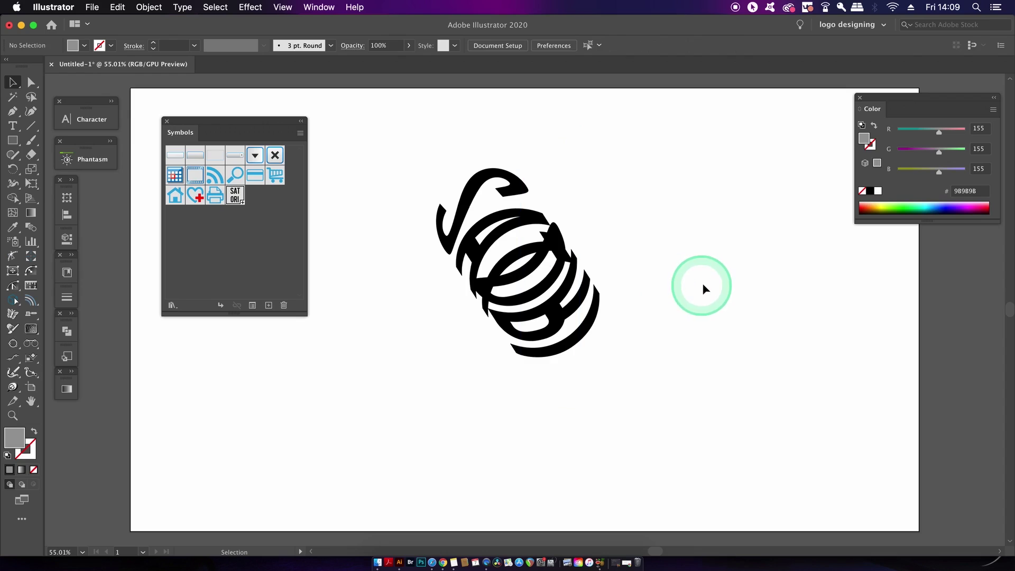
Select the 3D SATORI object and close the Symbols library.
click(540, 265)
click(166, 121)
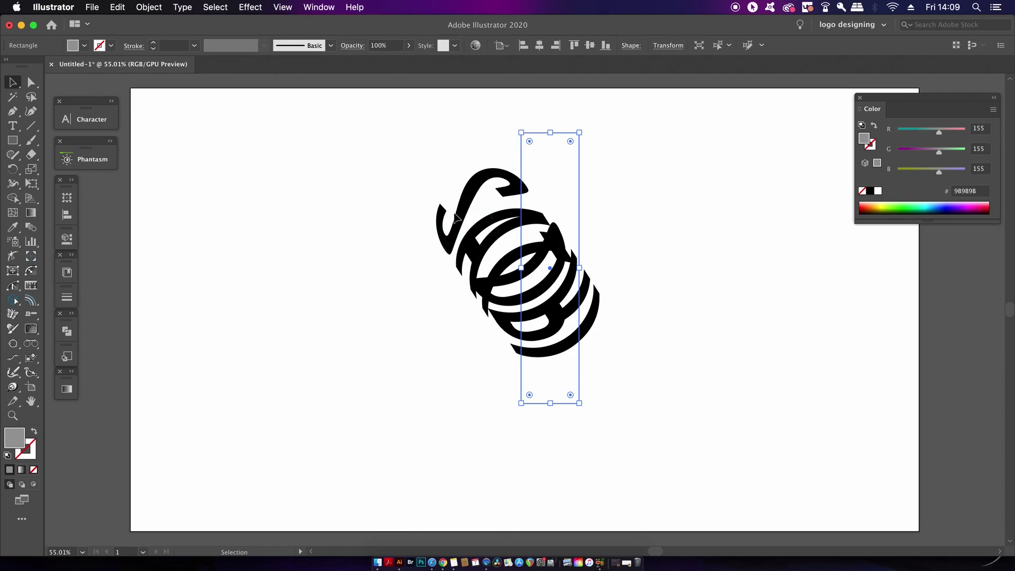
Expand the 3D SATORI object's appearance into paths, close the Color panel, and reselect the group.
click(135, 6)
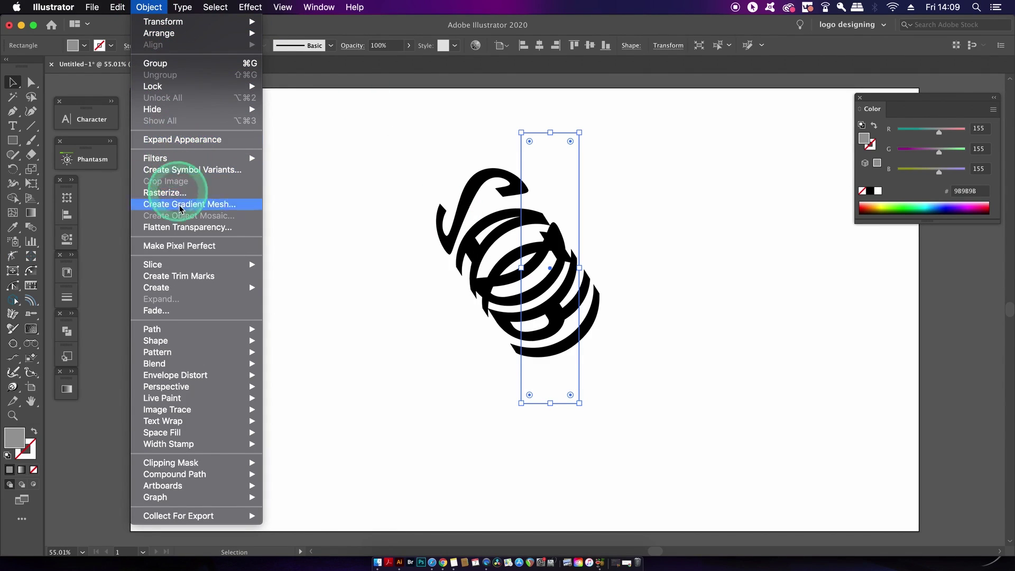
click(199, 139)
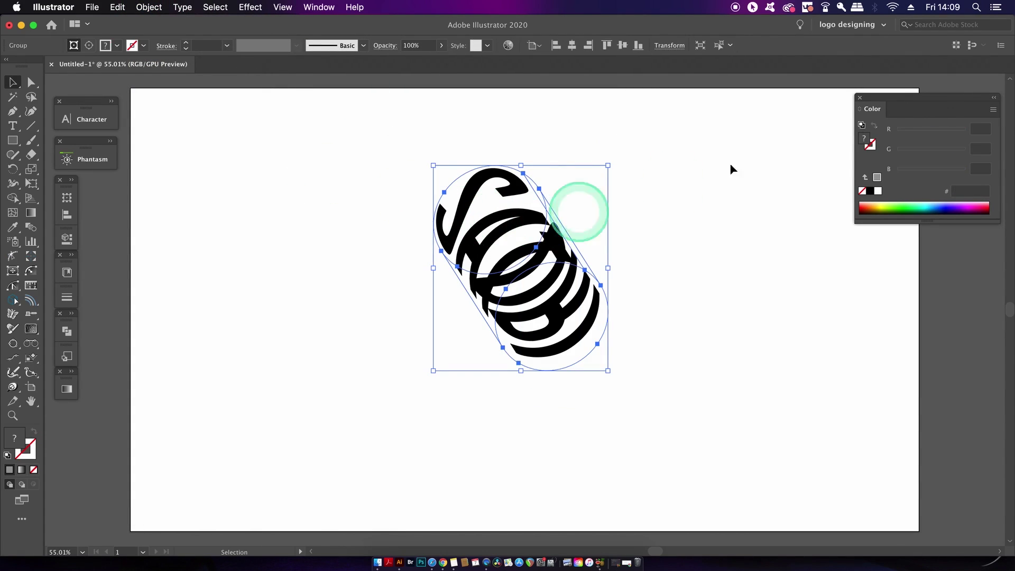
click(859, 97)
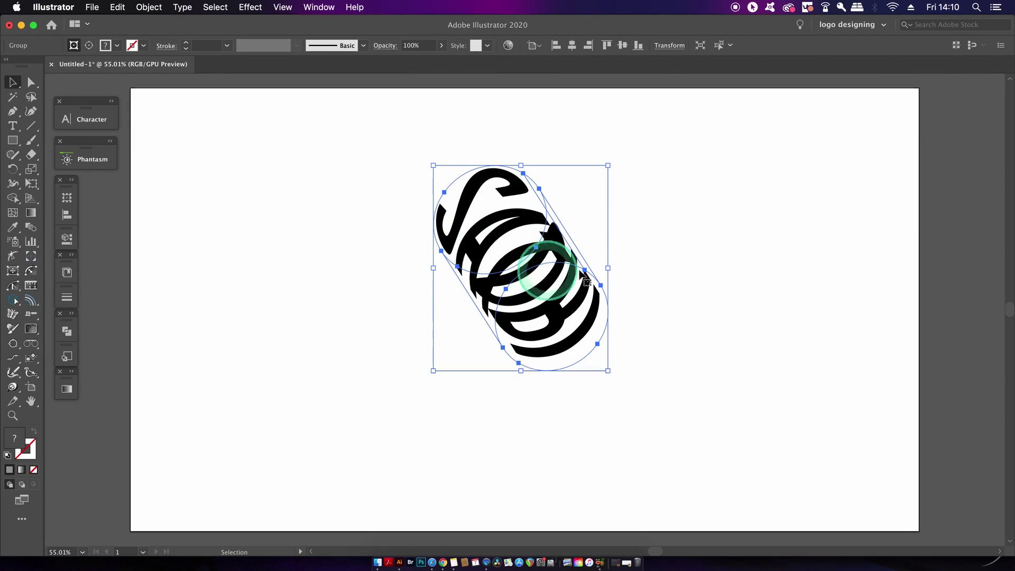
click(611, 194)
click(488, 214)
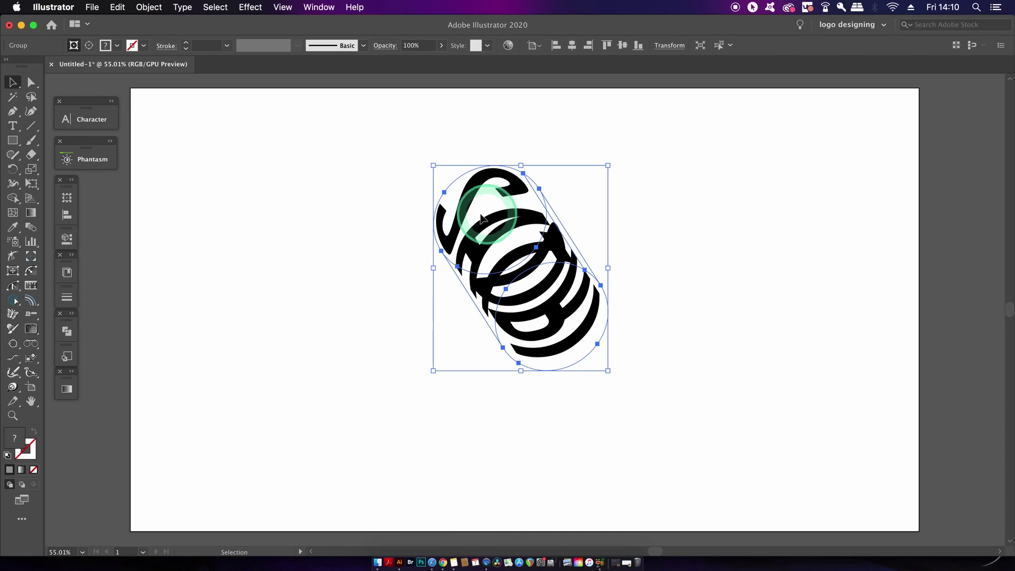
Apply Pathfinder Divide to the expanded SATORI group.
click(66, 331)
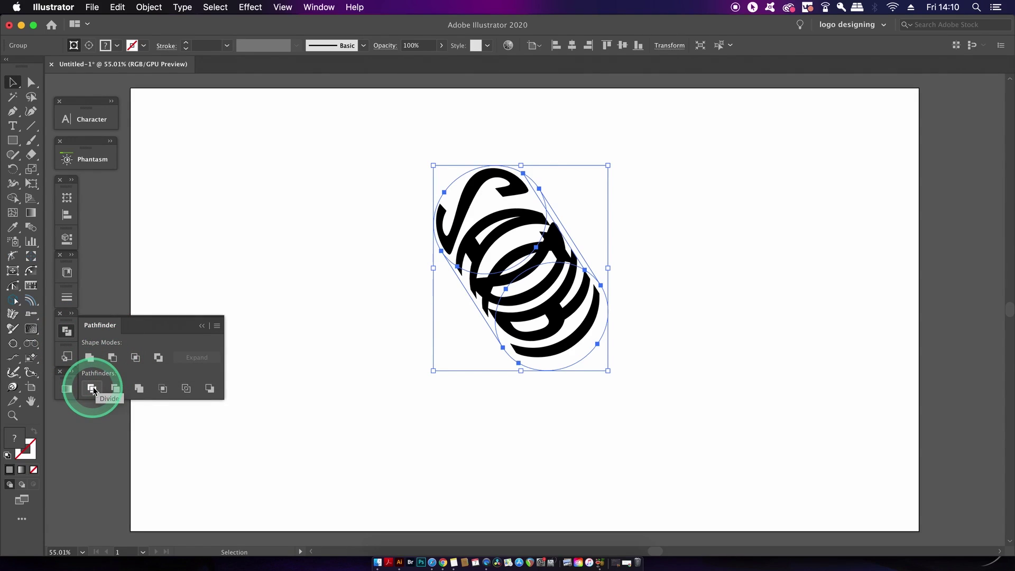
click(94, 389)
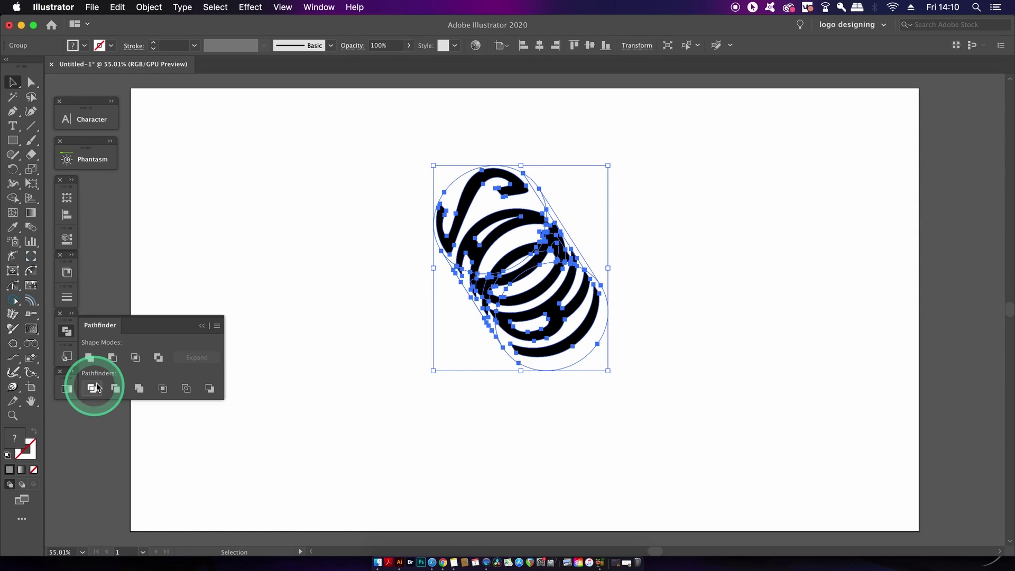
Ungroup the divided pieces, deselect them, and zoom to 100% on the lettering.
click(149, 7)
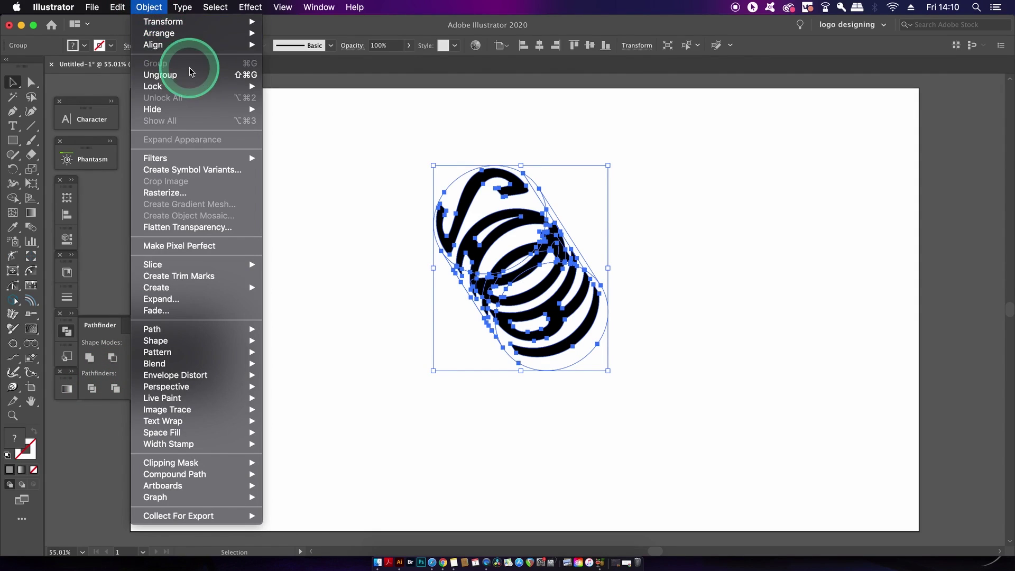
click(187, 69)
click(305, 151)
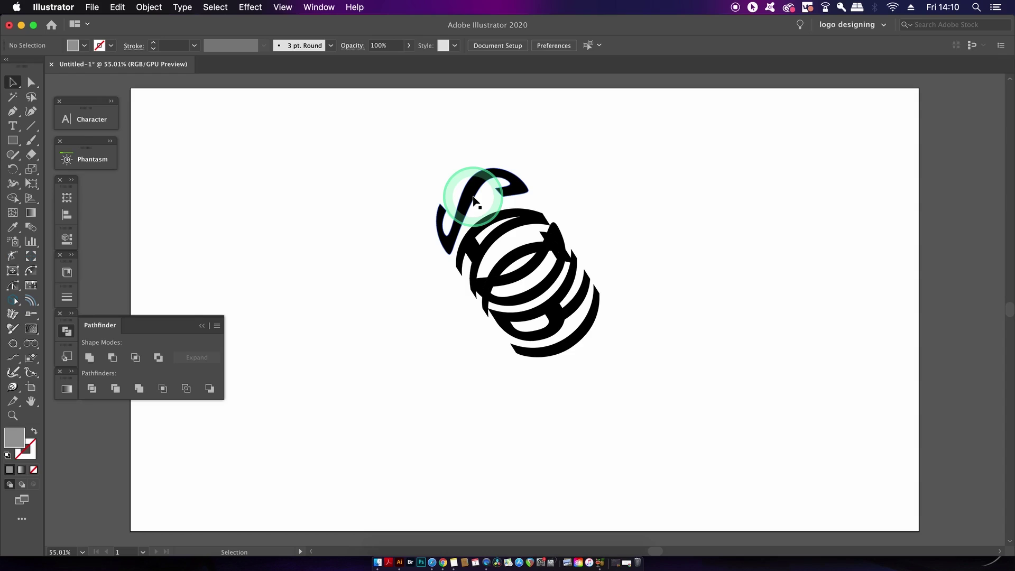
key(super+1)
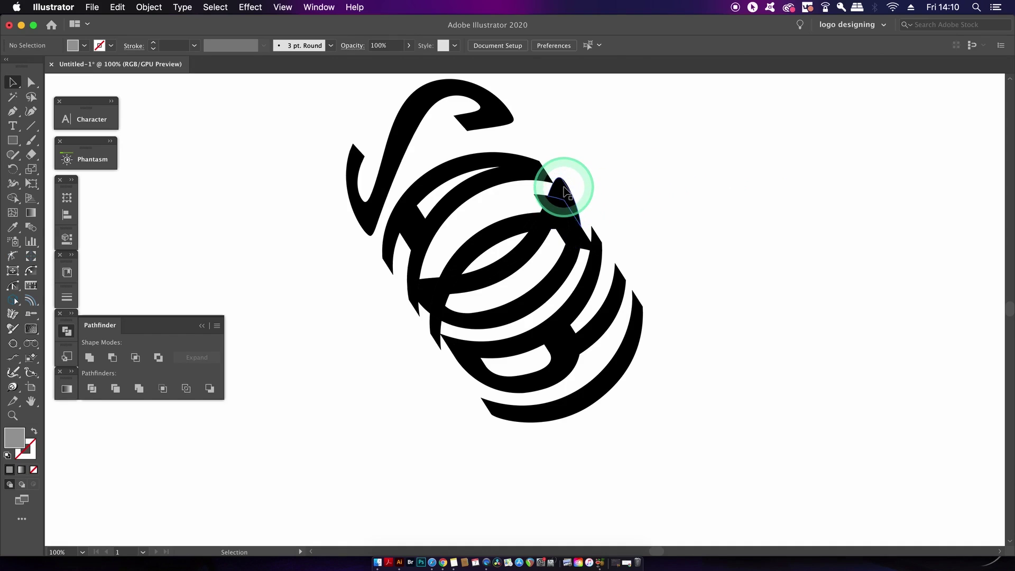
Delete the stray small pieces and the lower and right letter fragments.
click(565, 191)
drag(598, 195, 570, 187)
click(550, 203)
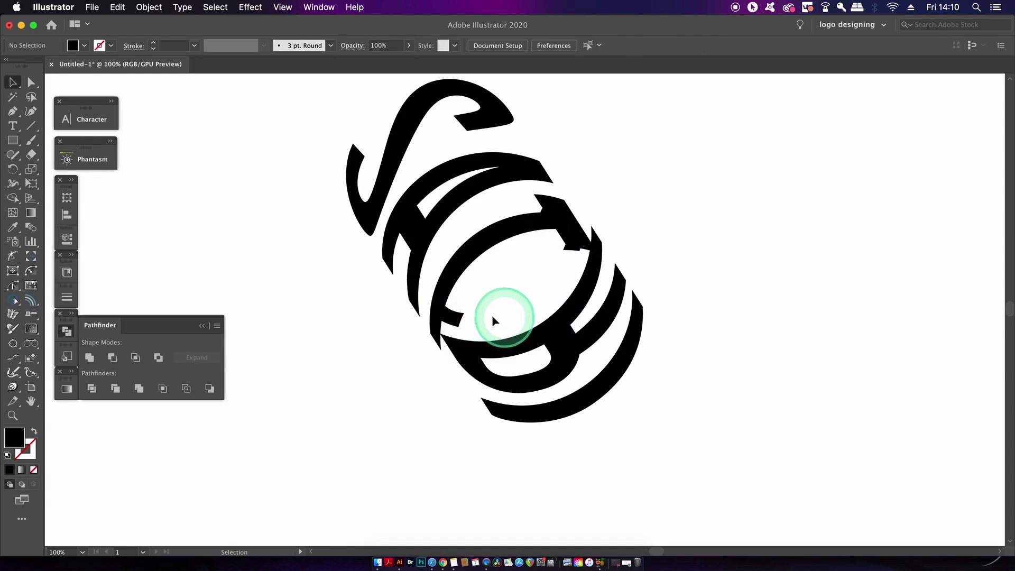
click(455, 318)
key(Delete)
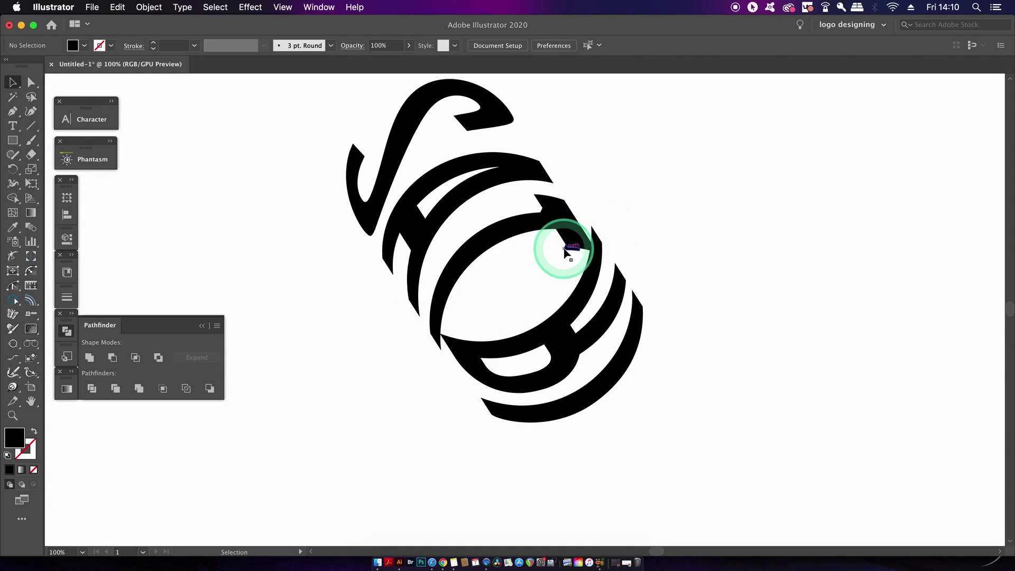
drag(549, 230, 679, 306)
key(super+equal)
key(Delete)
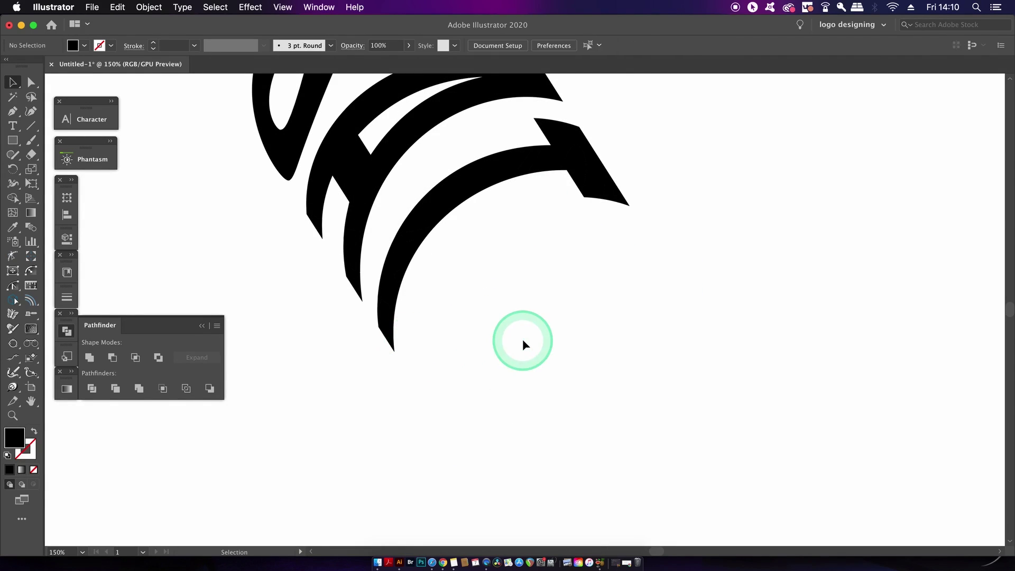
Select all black letter pieces via Select > Same > Fill Color and Unite them.
key(super+minus)
key(super+minus)
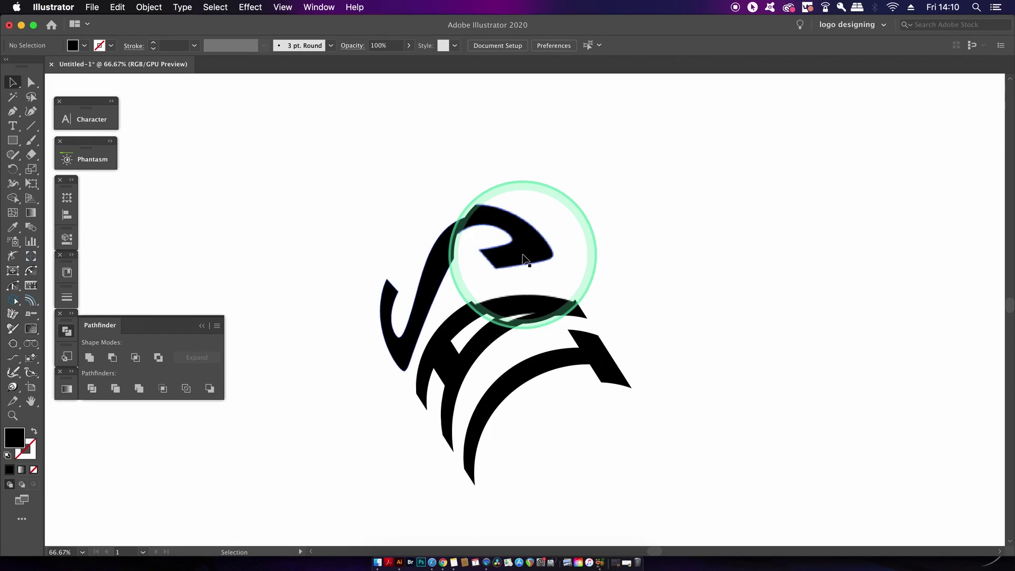
click(521, 228)
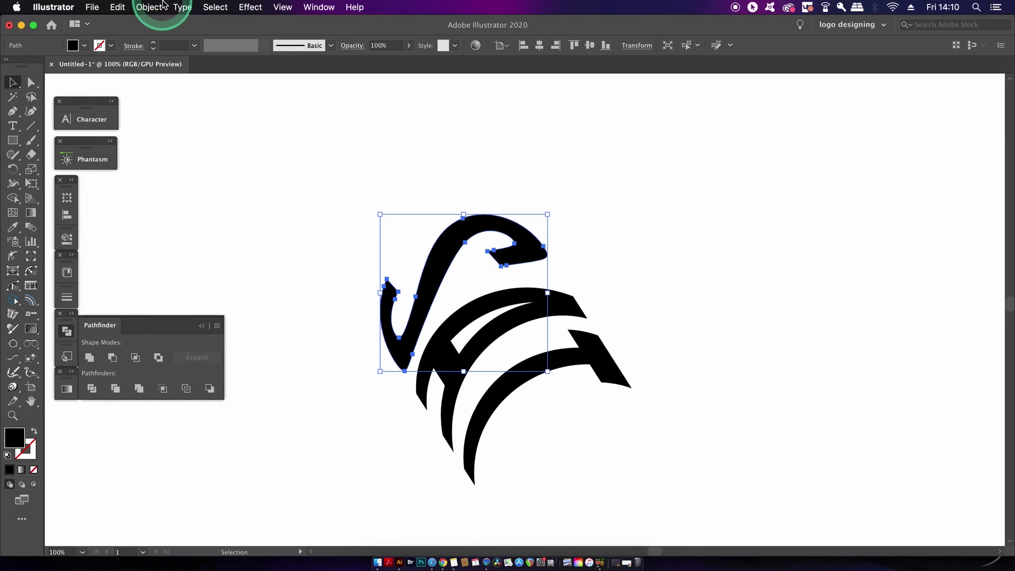
click(216, 7)
mouse_move(317, 117)
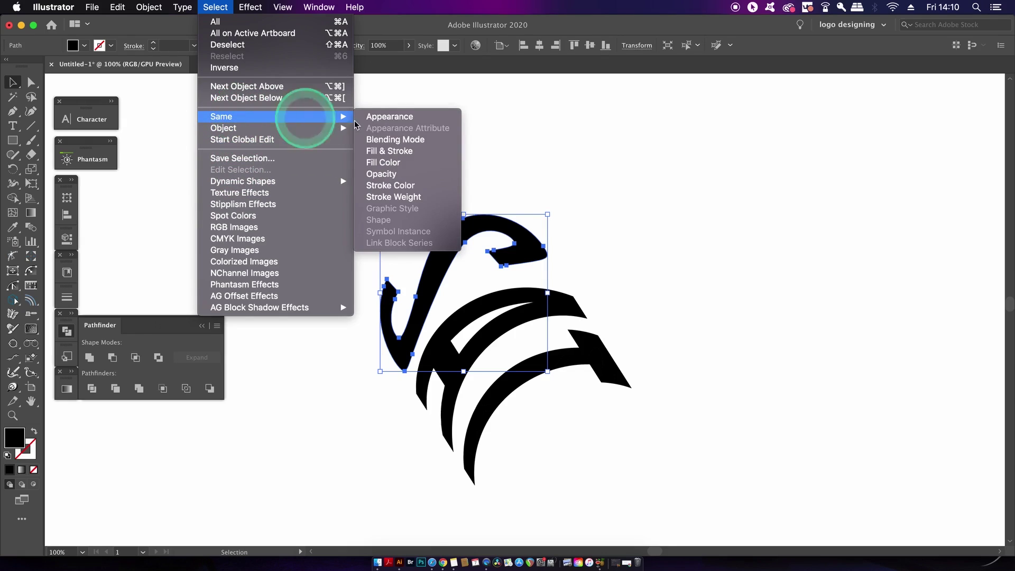
click(420, 163)
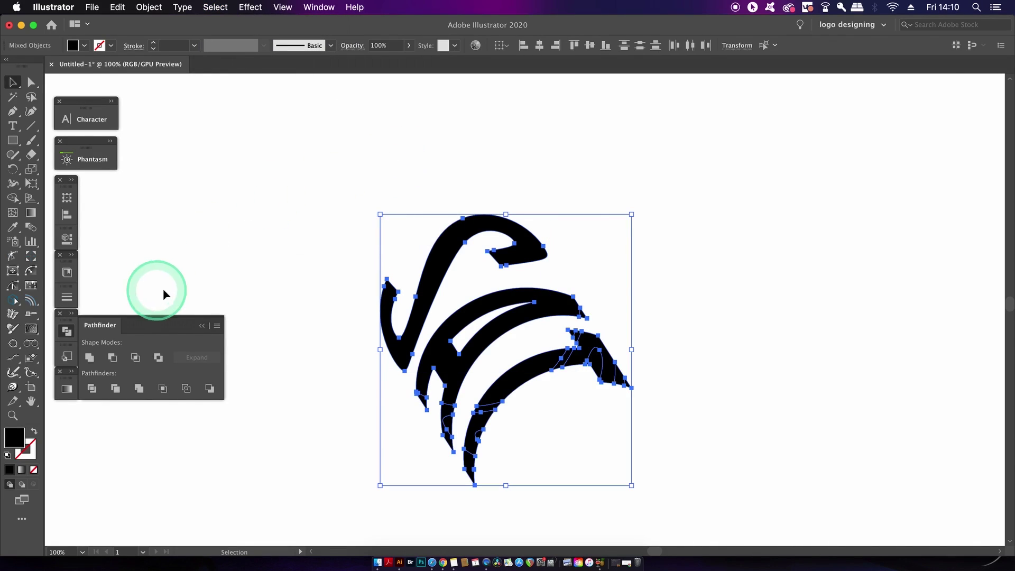
click(89, 357)
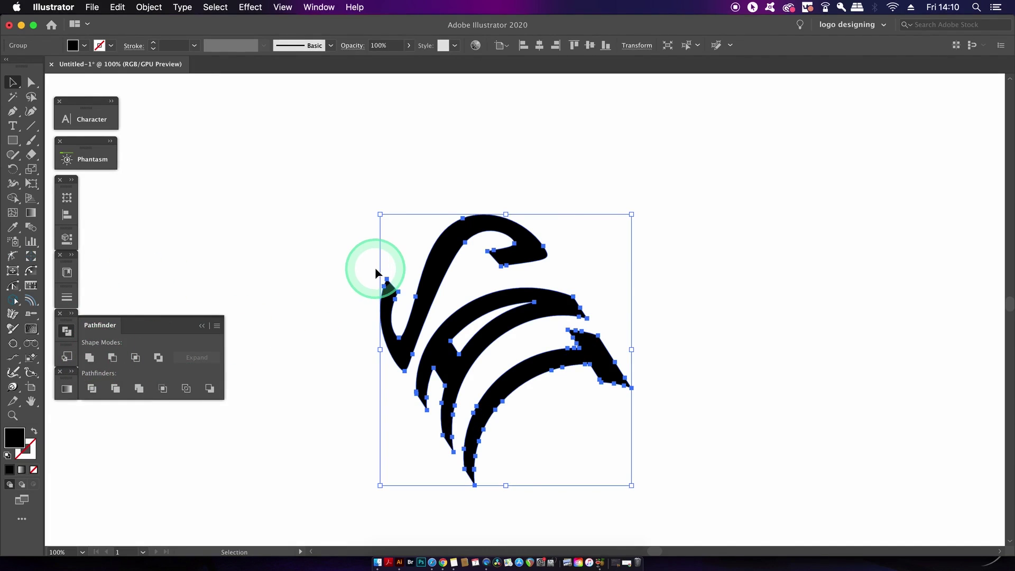
click(357, 172)
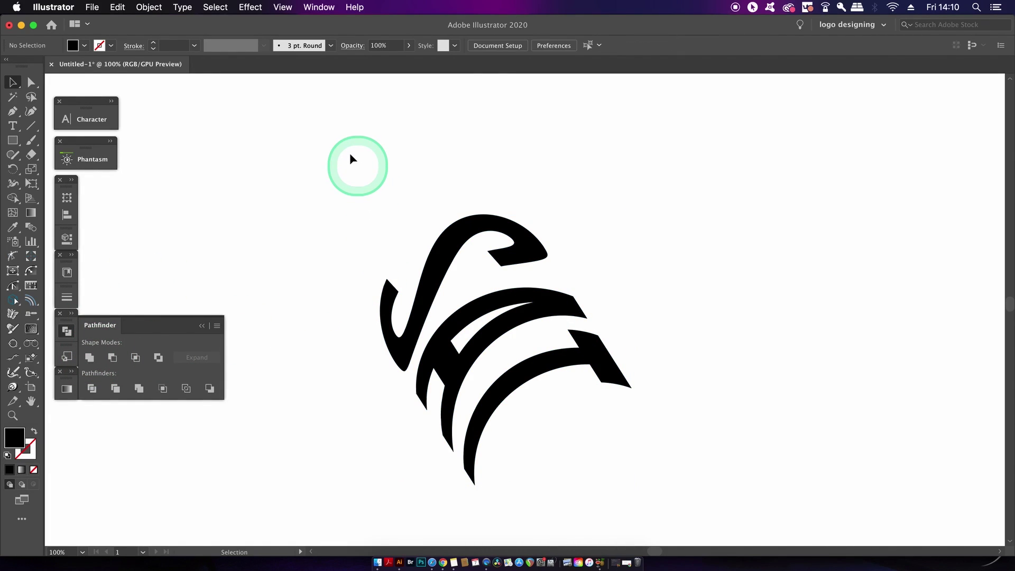
Select only the leftover unfilled cylinder outlines, excluding the black letters and top hook, and delete them.
drag(317, 120, 687, 517)
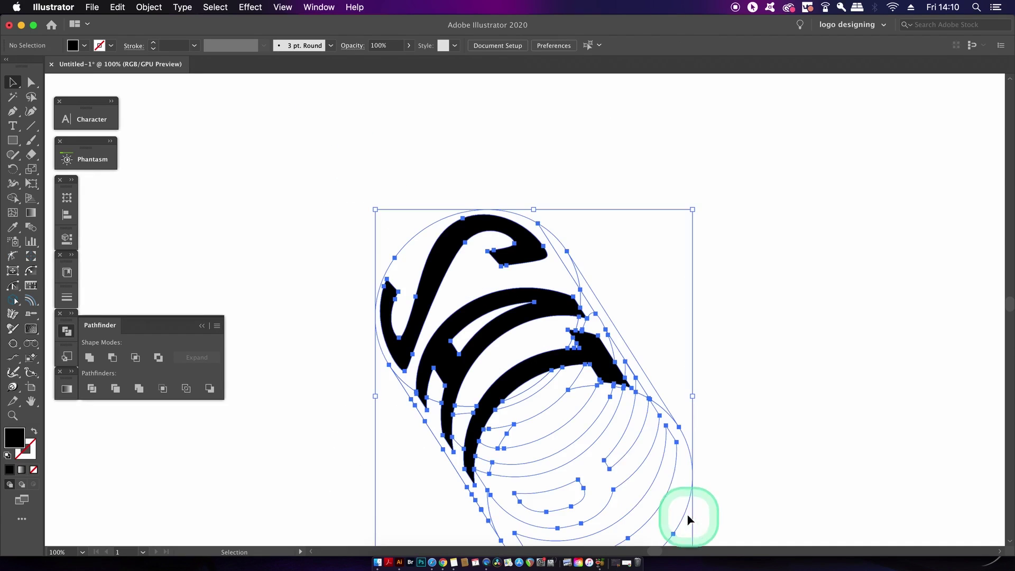
click(566, 340)
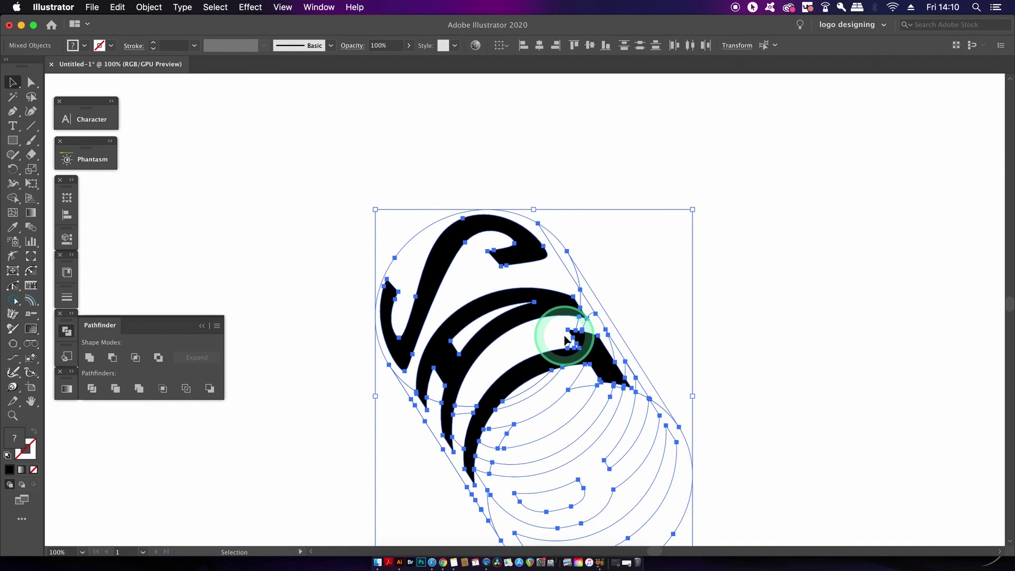
shift+click(526, 257)
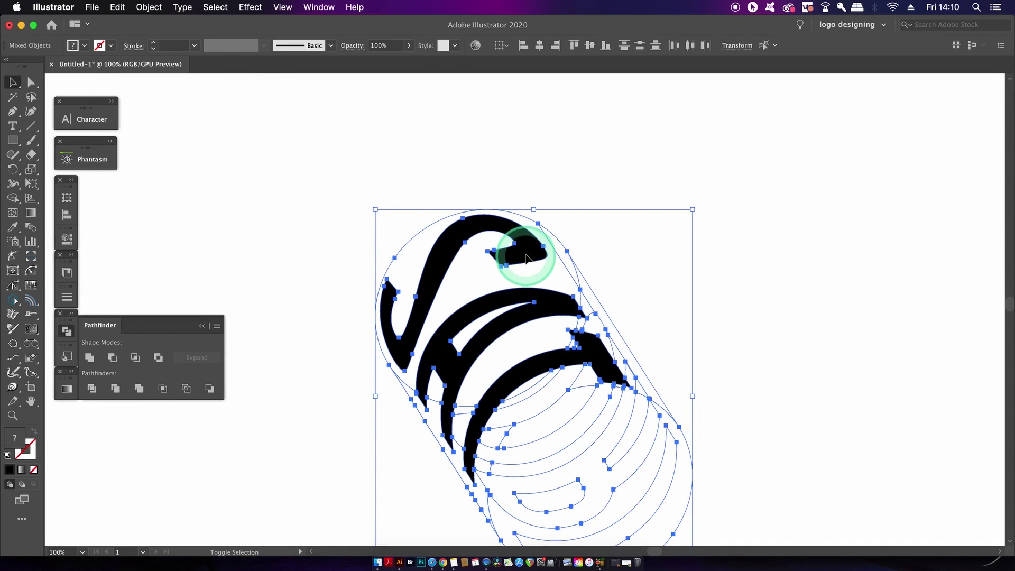
click(577, 262)
drag(578, 263, 583, 205)
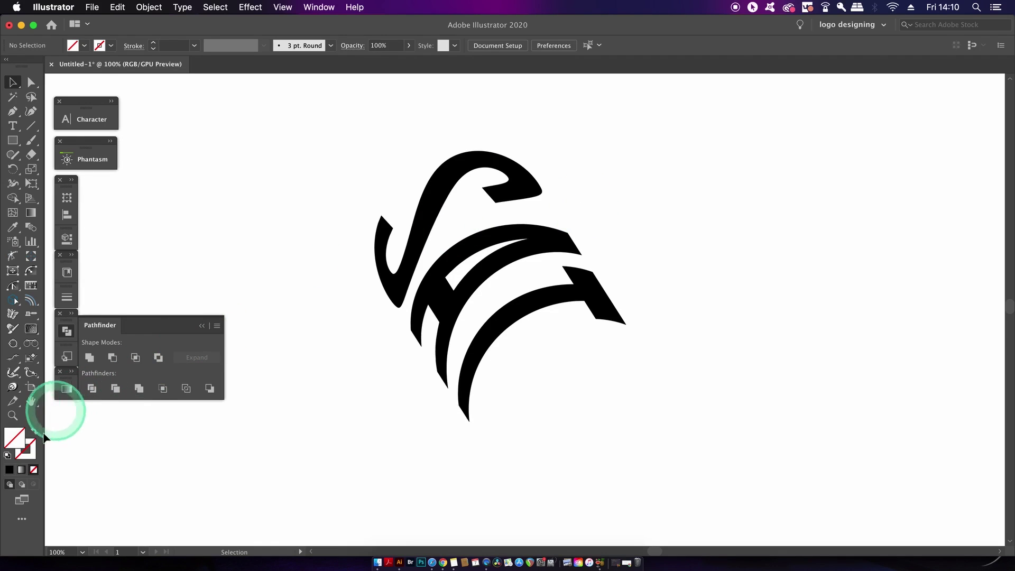
Fill the SATORI letter group with a white-to-grey linear gradient angled about 43° toward the top-right.
click(33, 468)
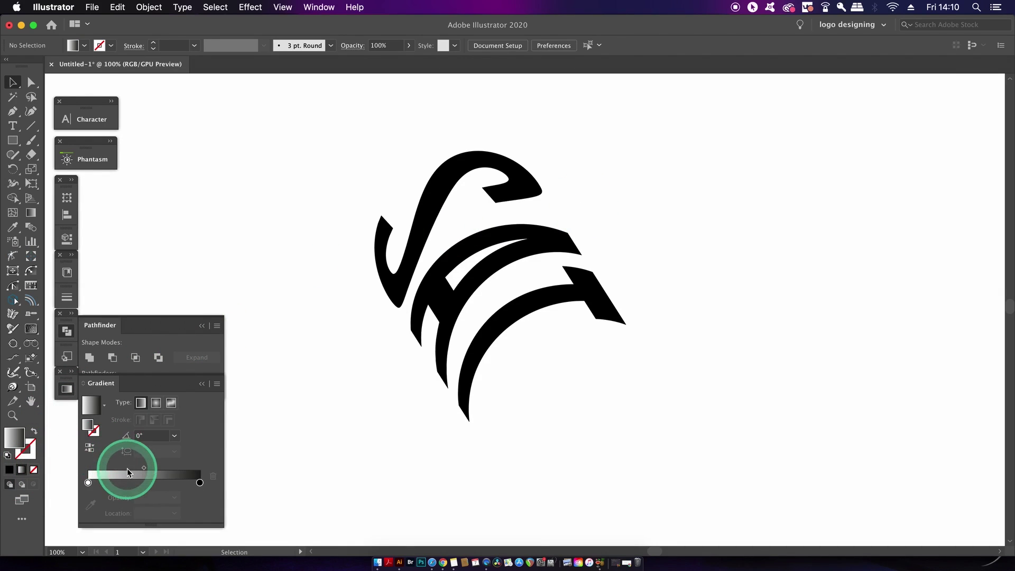
click(430, 211)
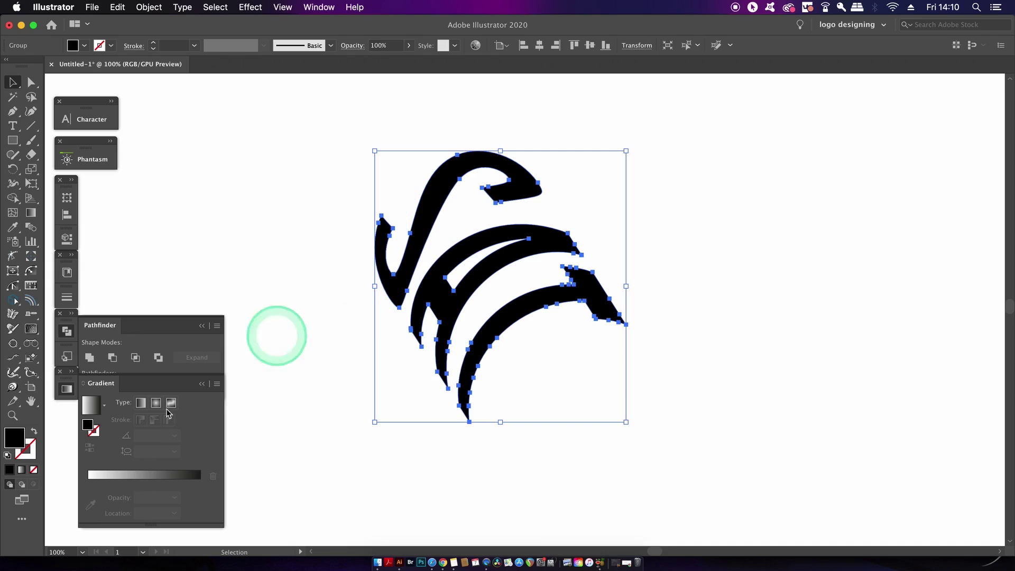
click(10, 470)
click(449, 286)
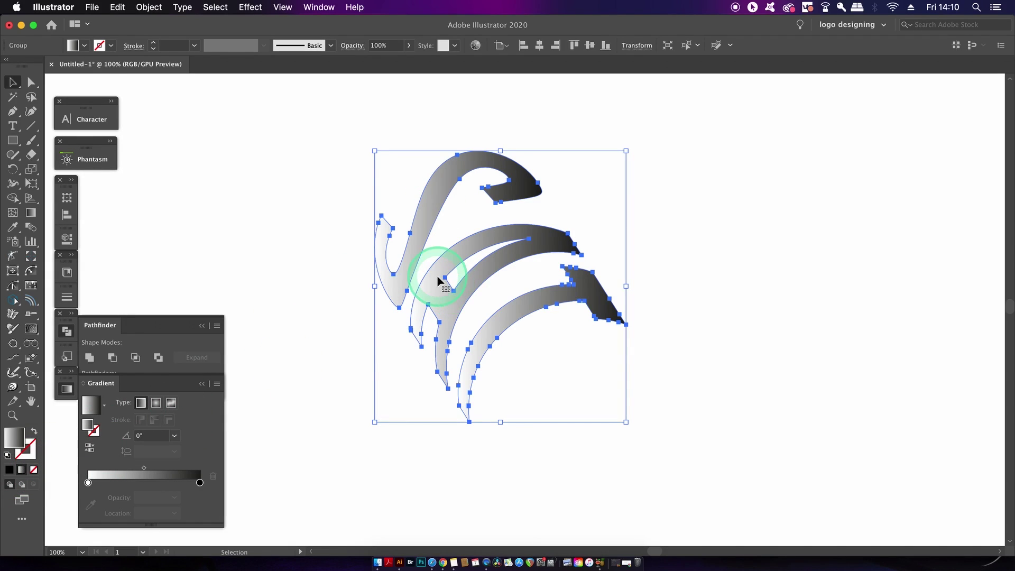
key(g)
drag(430, 335, 512, 238)
click(13, 82)
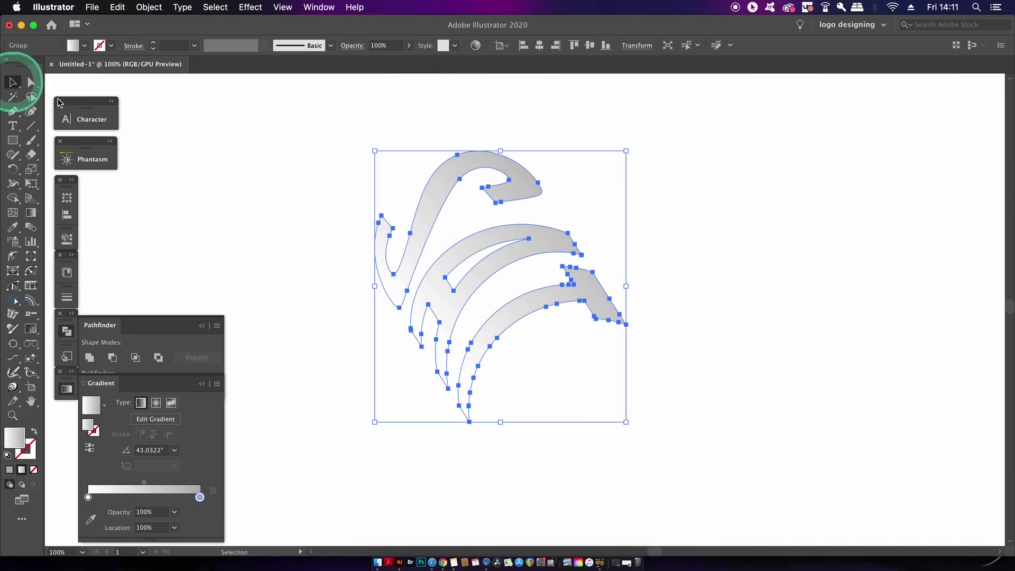
click(370, 226)
Zoom out to 66.67% and delete the gradient-filled SATORI letter group.
key(super+minus)
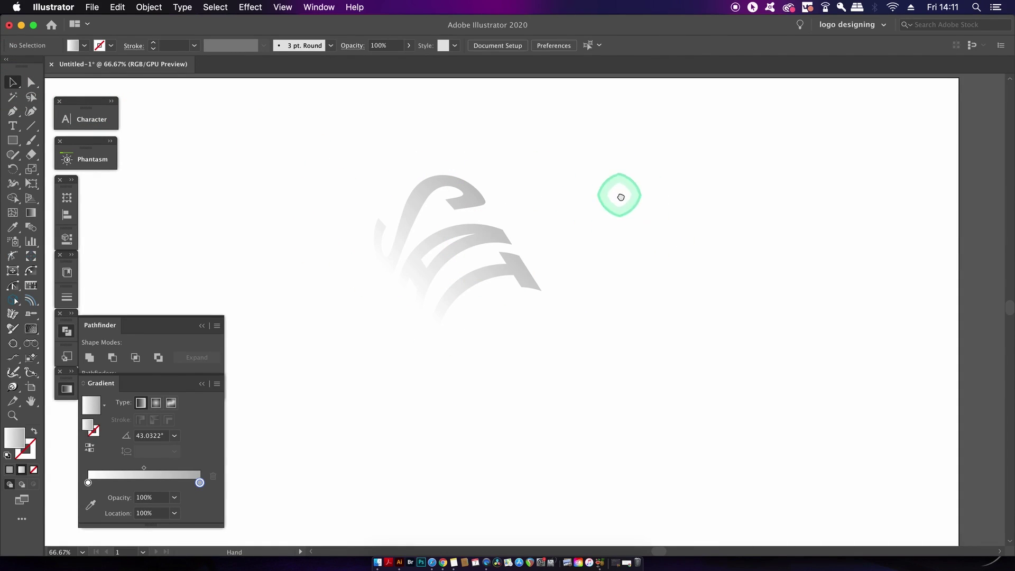
drag(344, 125, 654, 398)
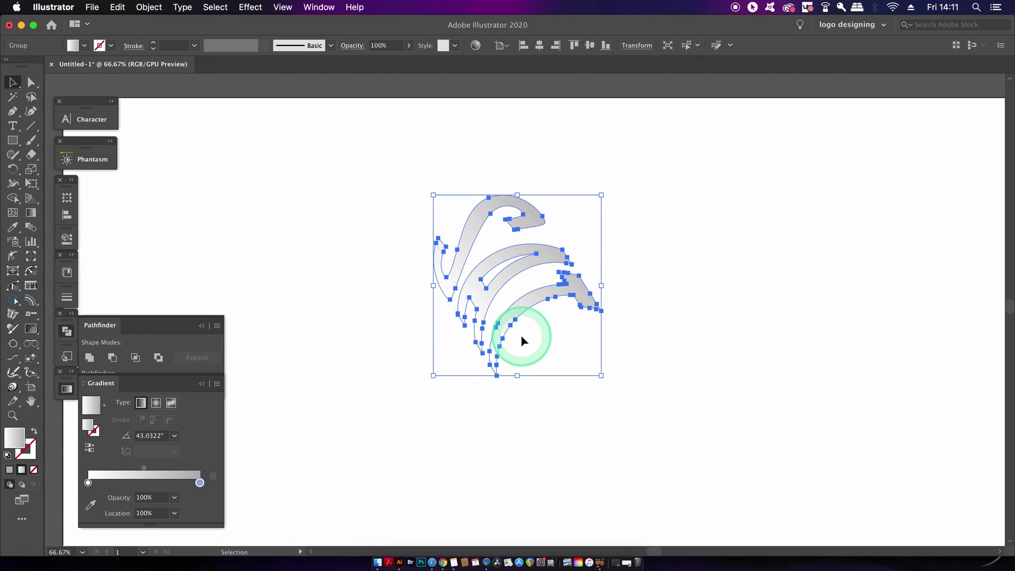
key(super)
key(Delete)
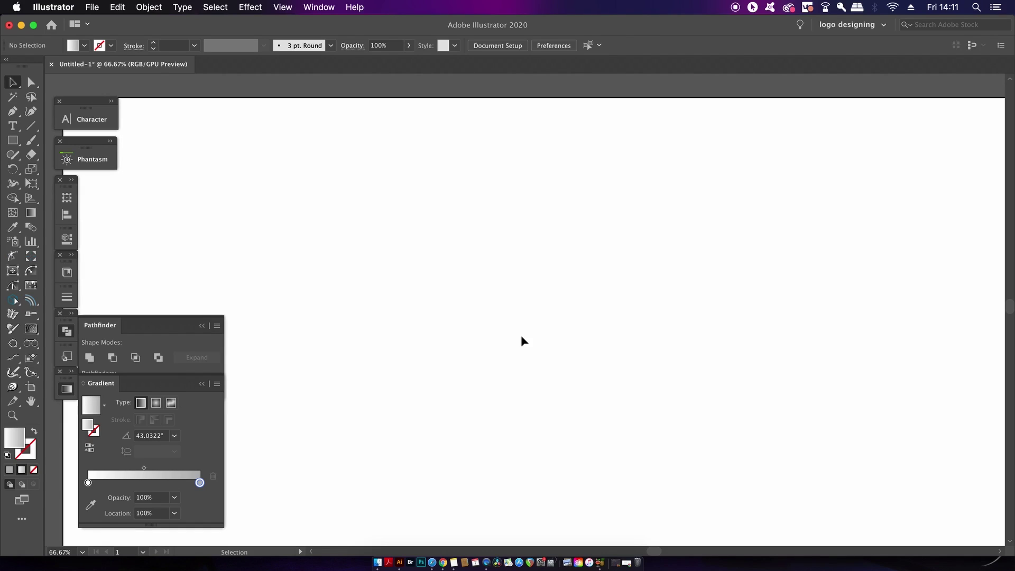
Restore the black curved lettering, apply Pathfinder Trim, and ungroup the trimmed pieces.
key(super+z)
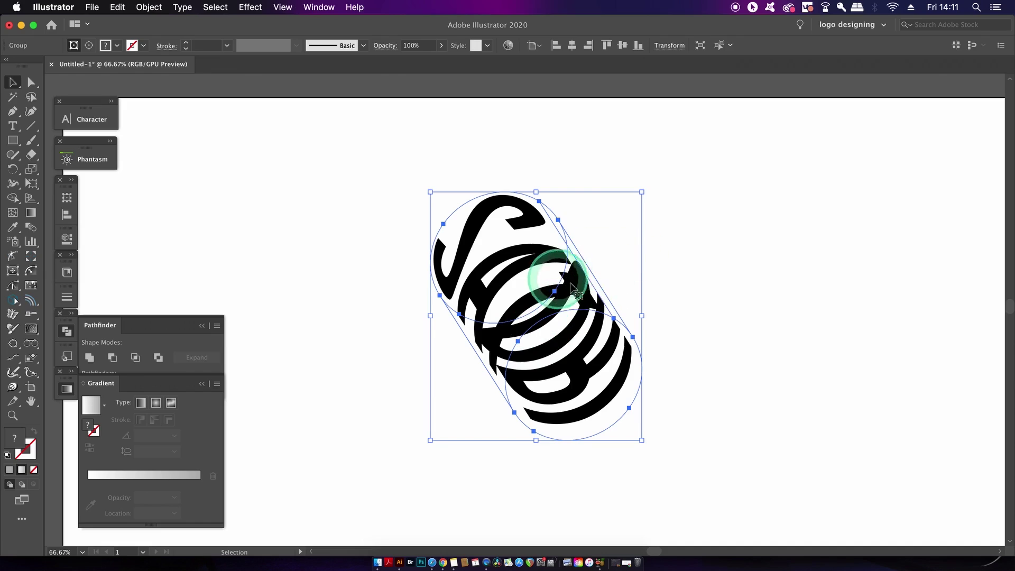
scroll(450, 312, up, 1)
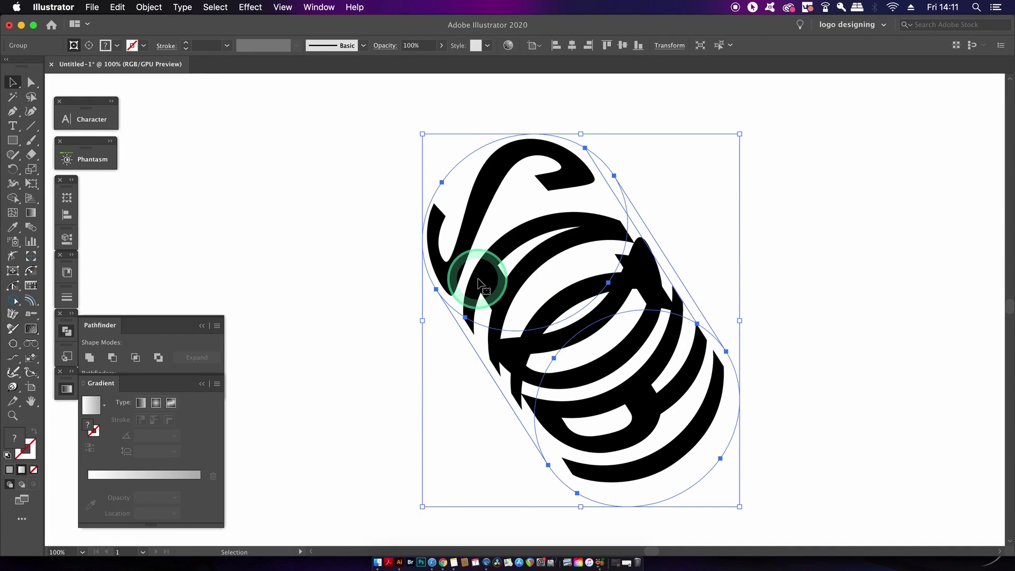
drag(367, 215, 322, 227)
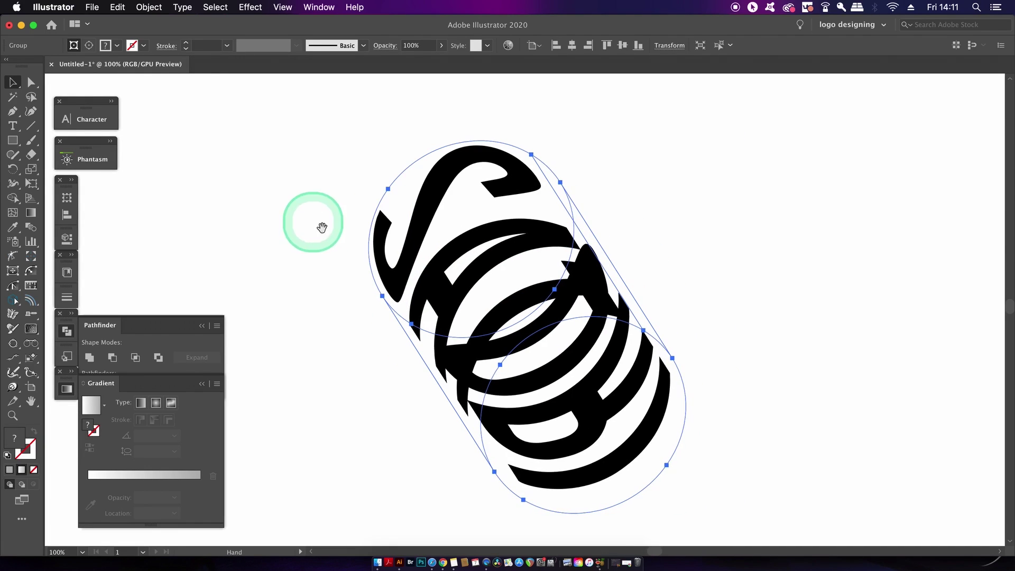
click(133, 338)
click(121, 389)
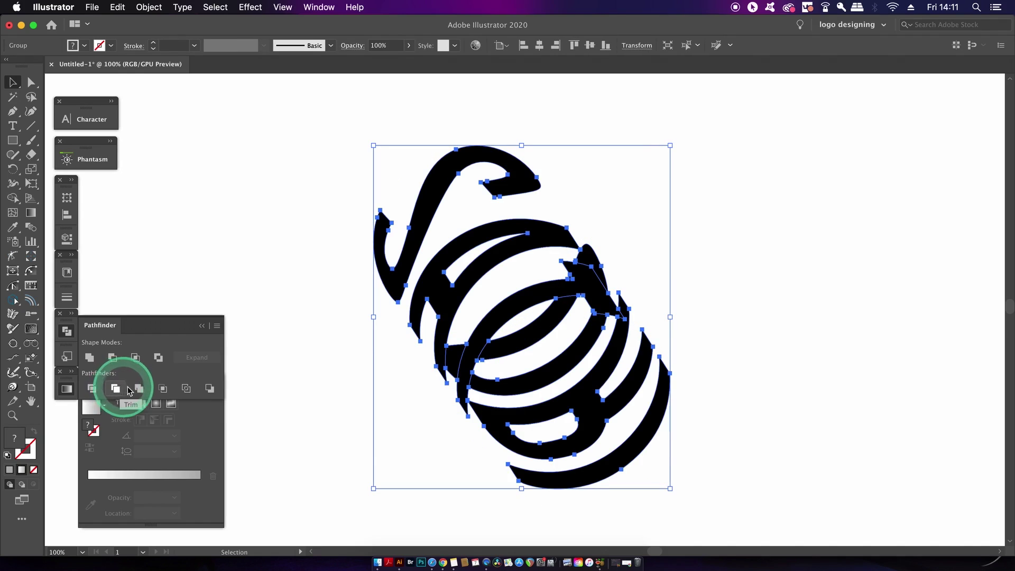
click(149, 7)
click(175, 71)
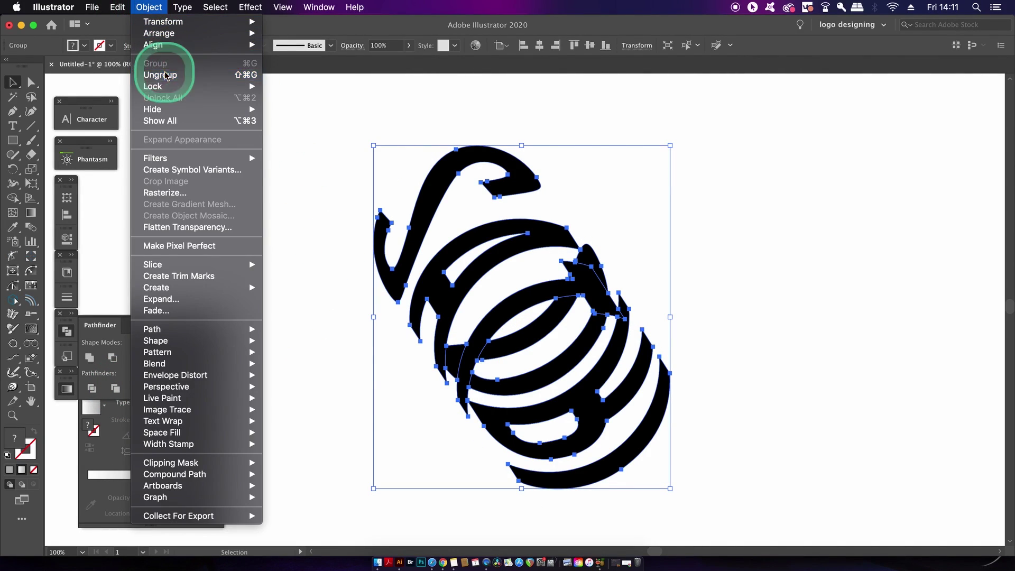
Delete the S's top hook and the upper ring band, keeping the lower striped pieces.
click(260, 125)
click(414, 168)
click(445, 189)
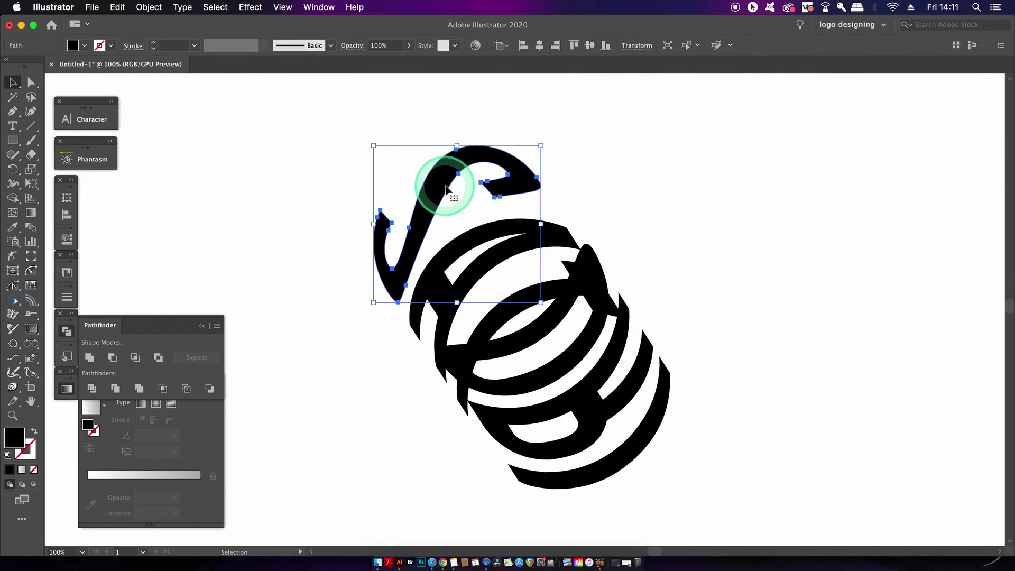
key(Delete)
click(471, 227)
key(Delete)
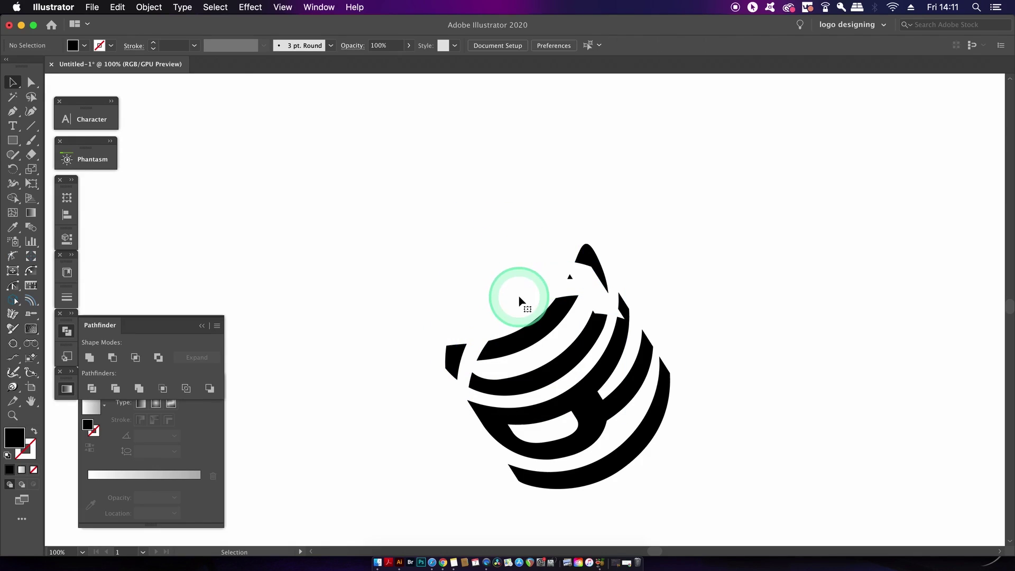
drag(559, 290, 622, 237)
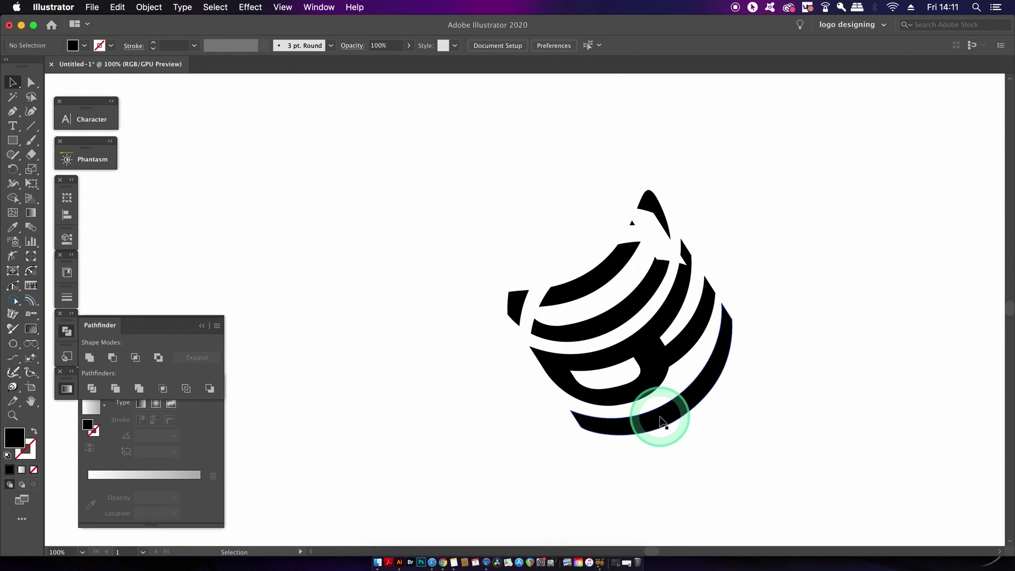
click(663, 423)
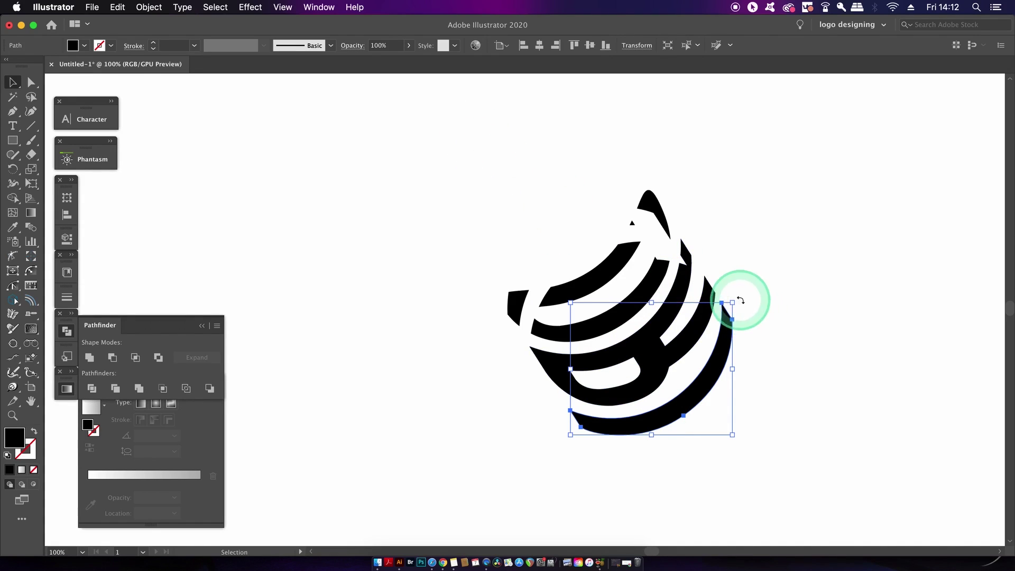
Select all black-filled pieces via Select > Same > Fill Color and Unite them into one shape.
click(219, 7)
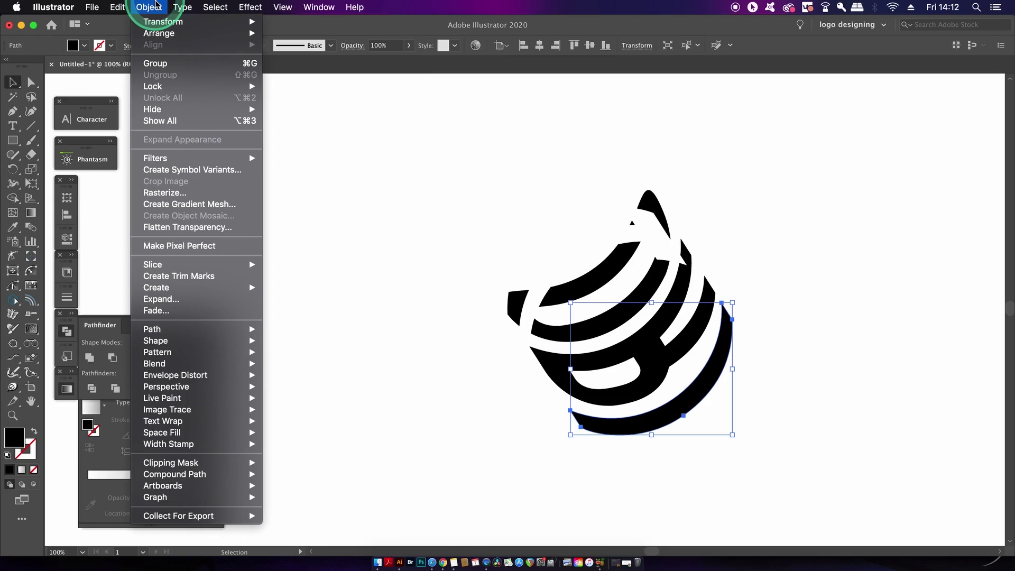
mouse_move(275, 116)
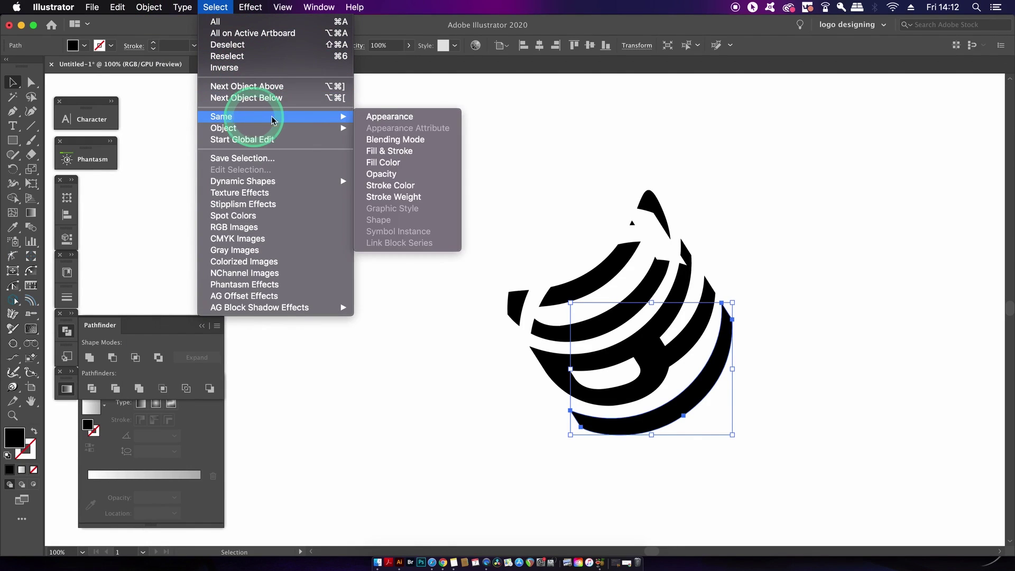
click(399, 163)
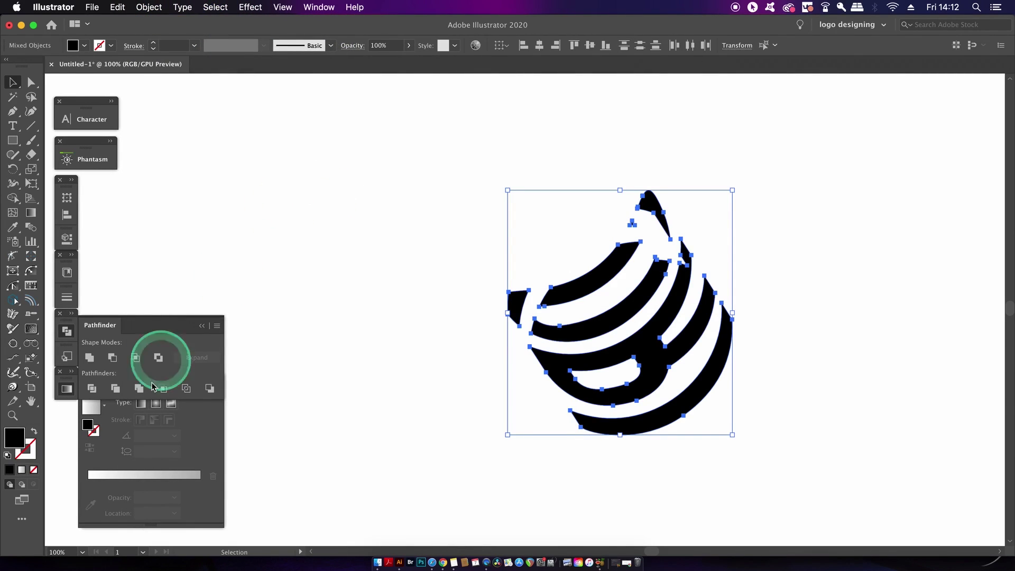
click(90, 357)
click(426, 185)
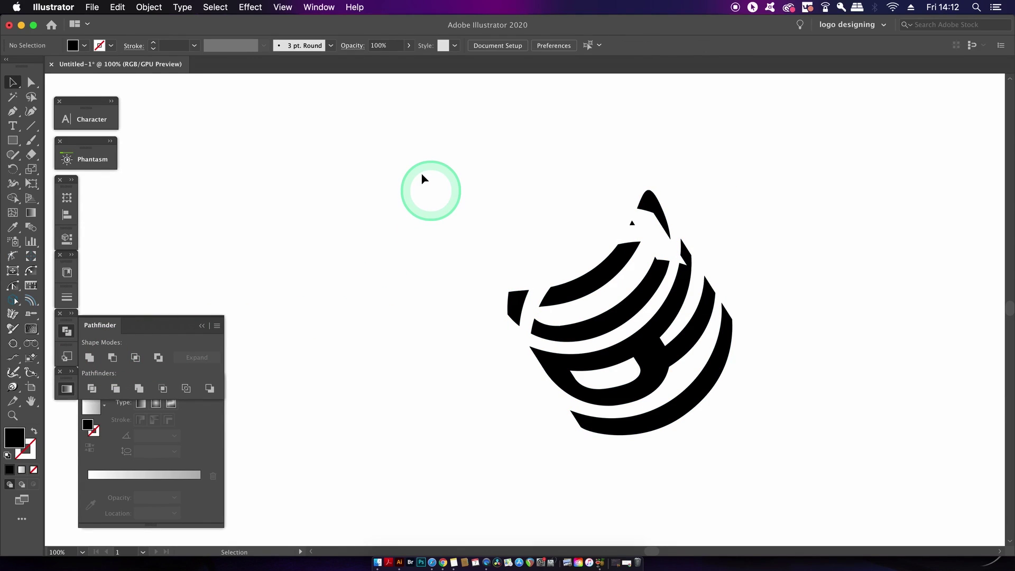
mouse_move(538, 247)
mouse_down()
mouse_move(652, 358)
mouse_move(698, 384)
mouse_up()
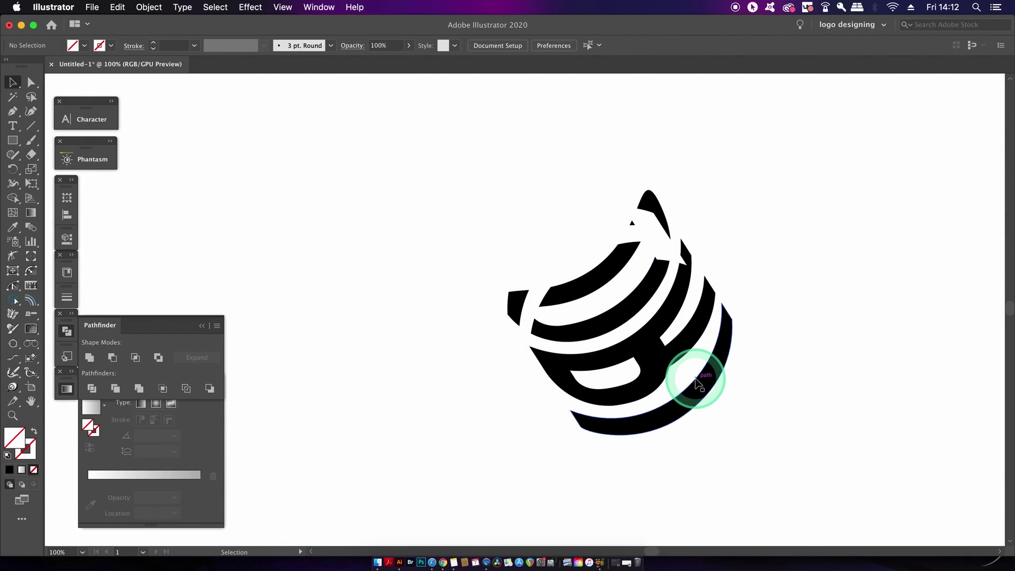
Give the selected striped artwork a linear gradient fill.
click(640, 358)
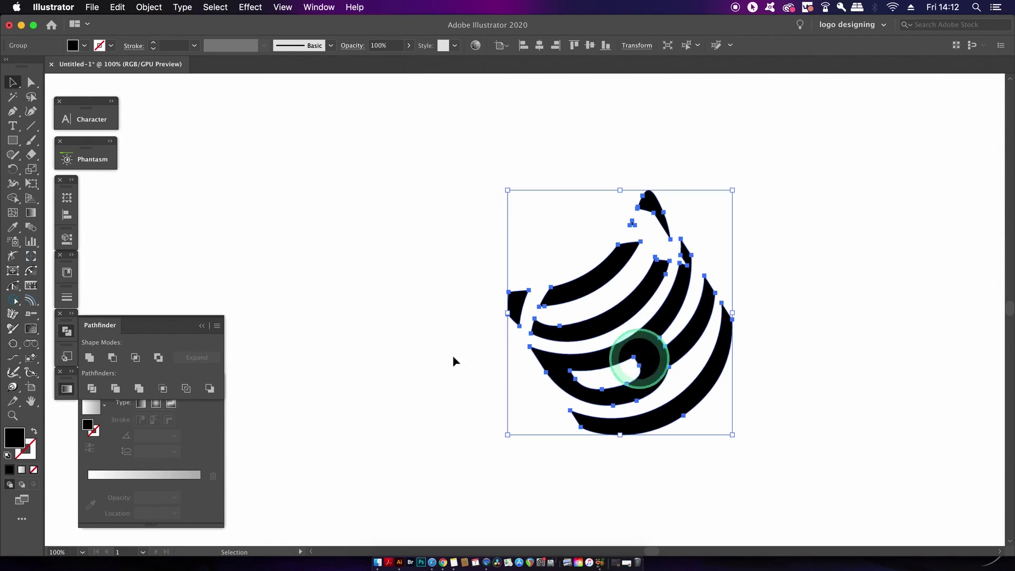
click(121, 462)
click(21, 469)
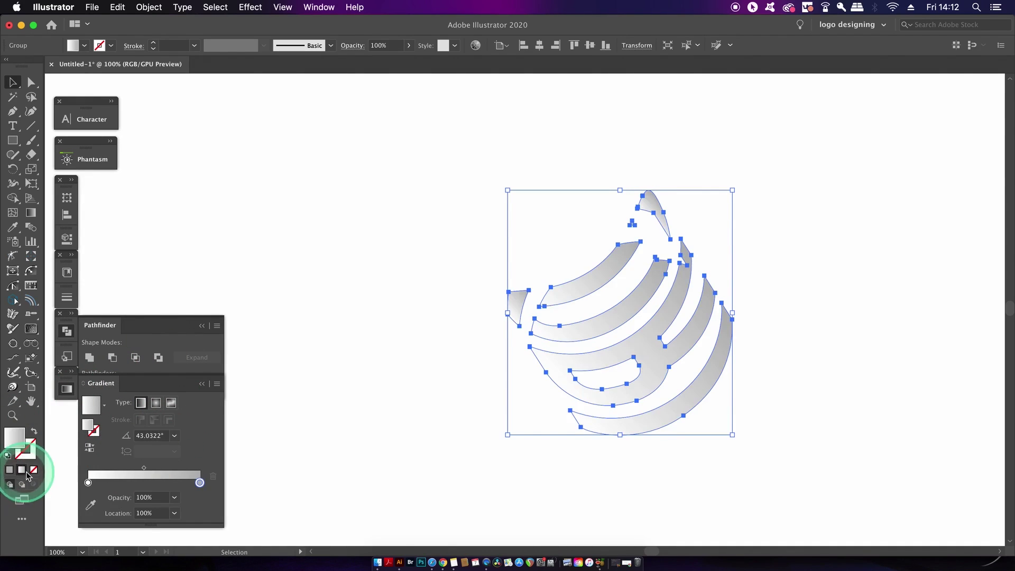
click(140, 410)
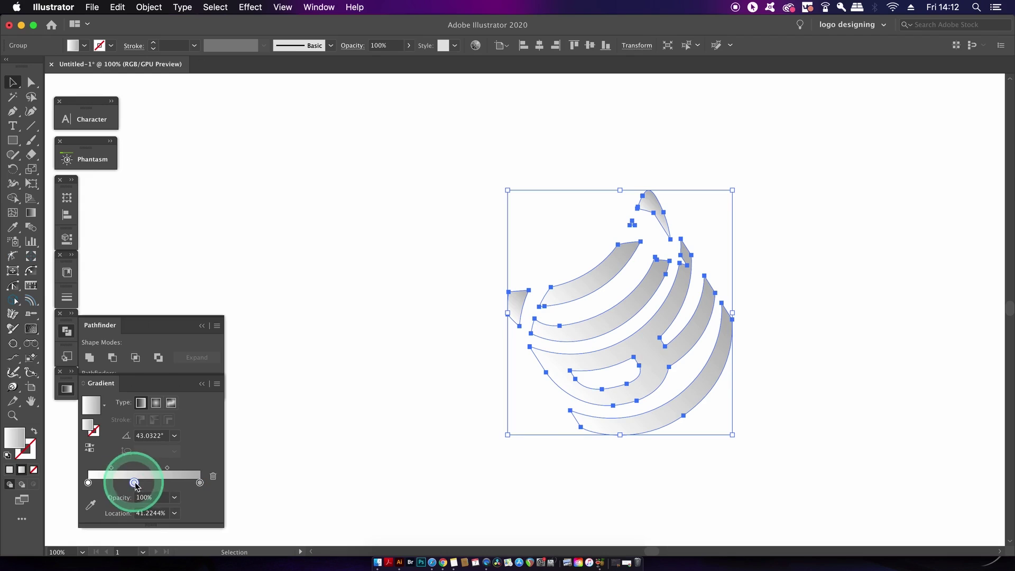
Set gradient stops to dark grey, grey and black, shift the midpoint left, and angle it about 23°.
double_click(199, 482)
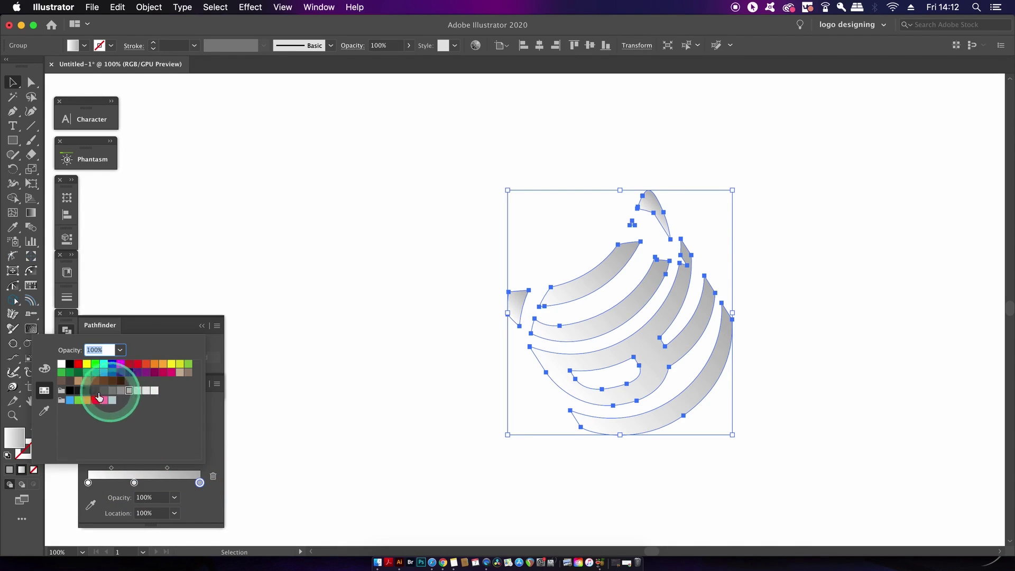
click(87, 390)
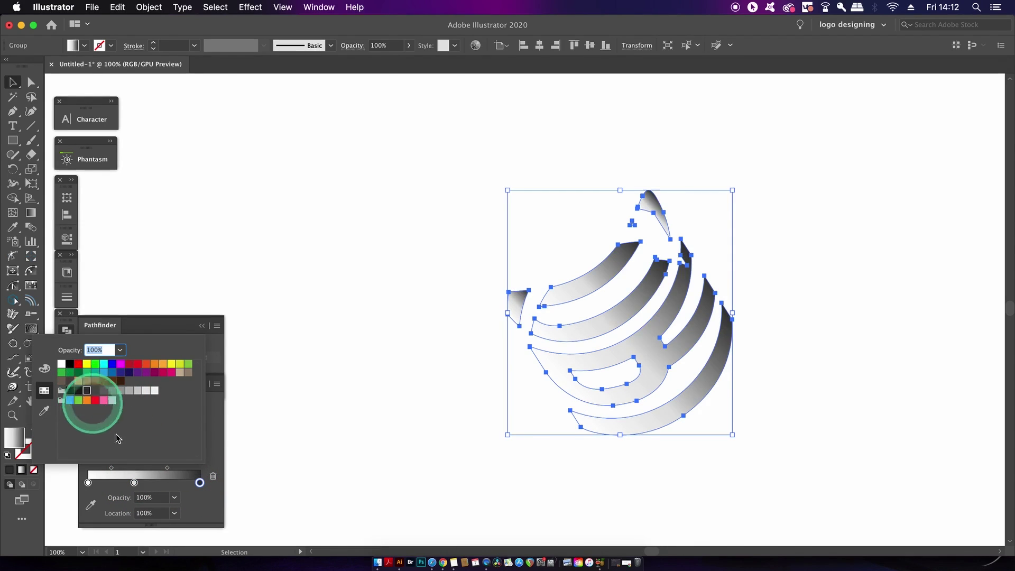
double_click(134, 482)
click(105, 390)
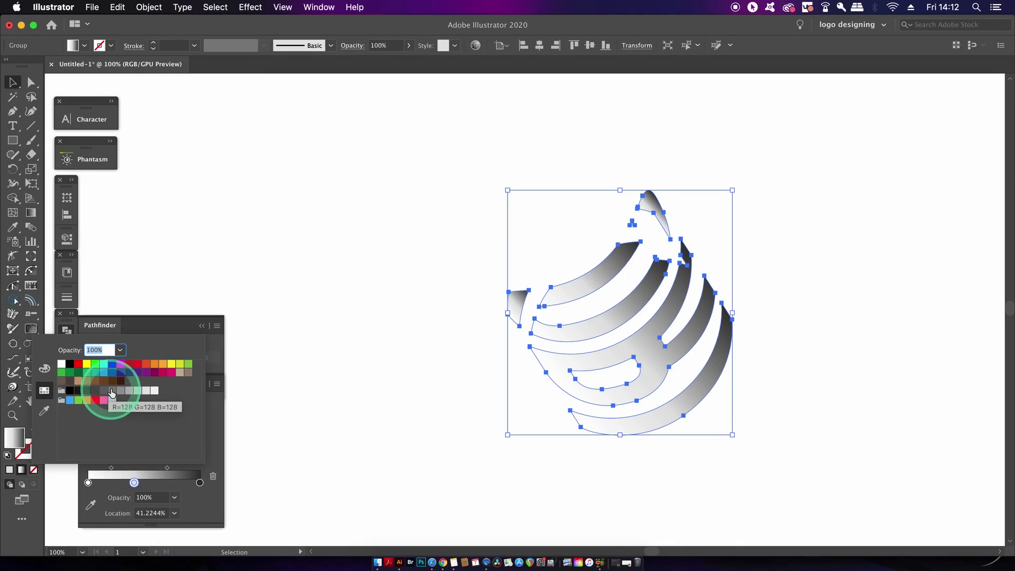
click(118, 392)
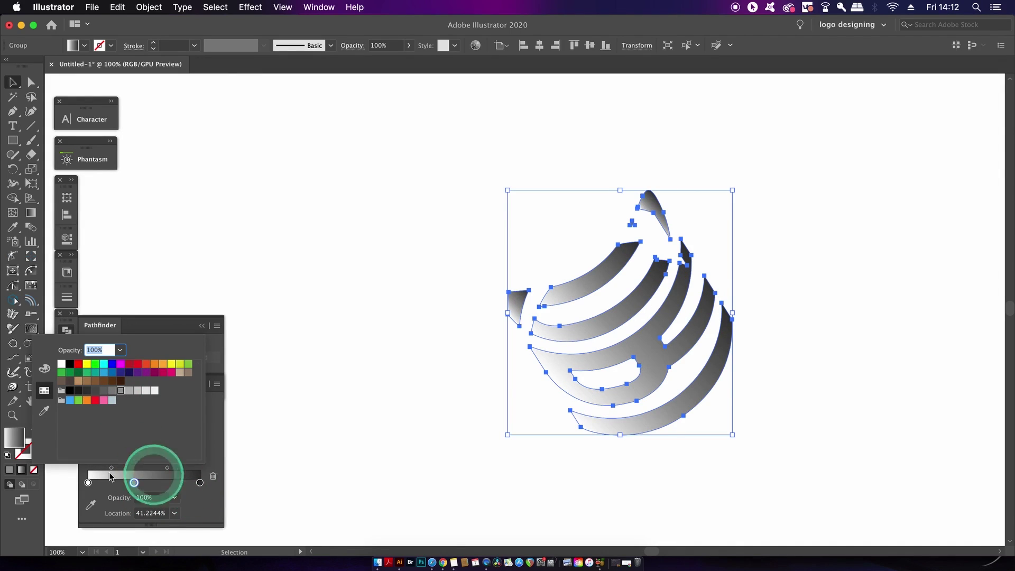
double_click(88, 483)
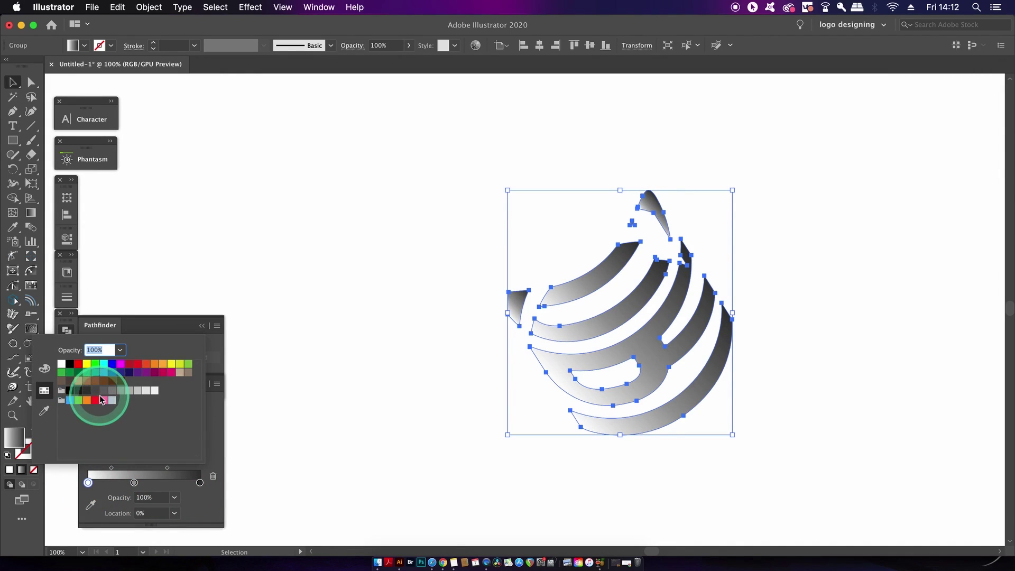
click(96, 391)
drag(111, 467, 107, 468)
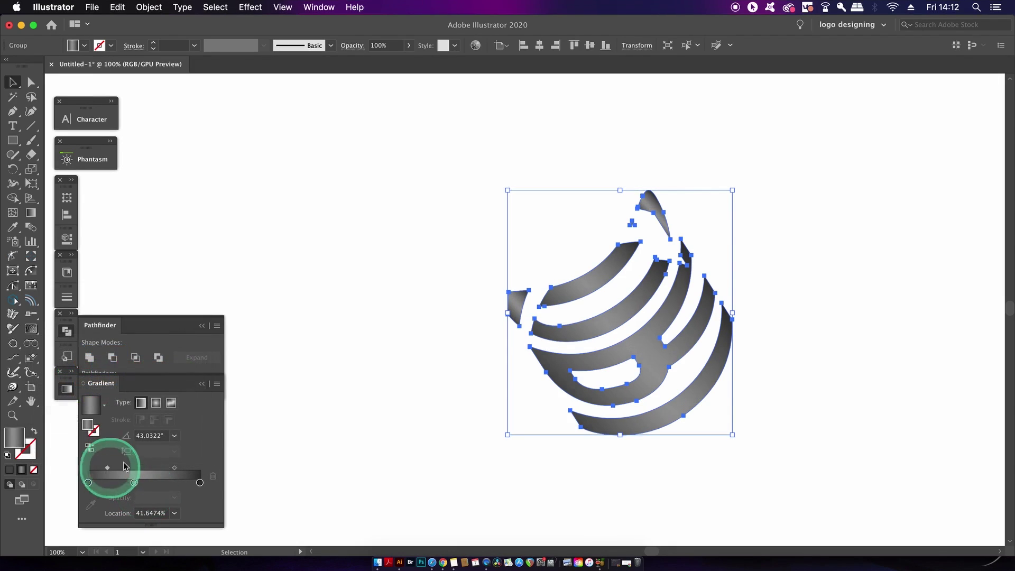
key(g)
mouse_move(529, 365)
mouse_down()
mouse_move(571, 381)
mouse_move(734, 265)
mouse_move(810, 348)
mouse_up()
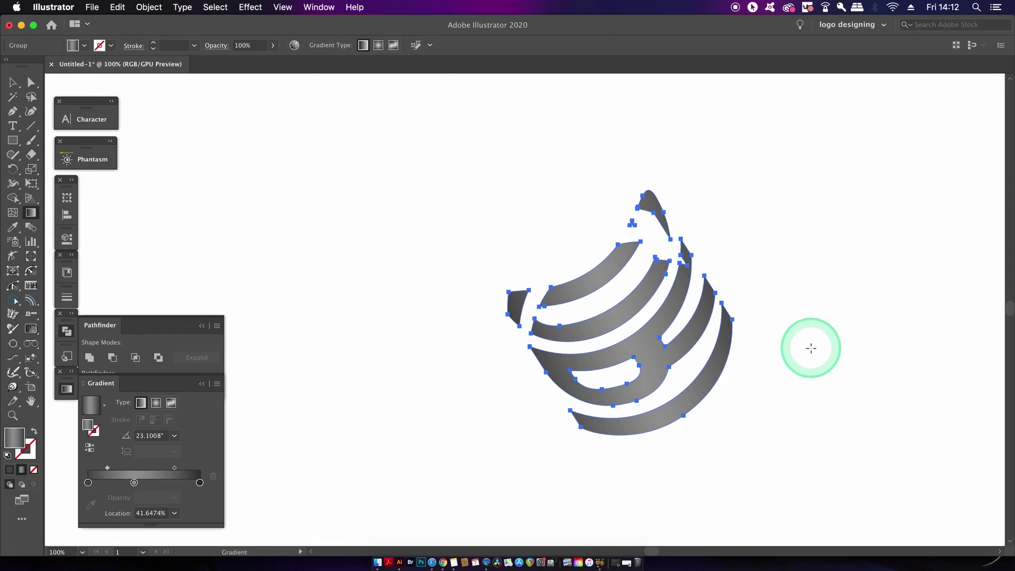
Paste the light-gradient front lettering back over the dark pieces and nudge the back gradient's midpoint left.
key(v)
click(811, 350)
key(super+minus)
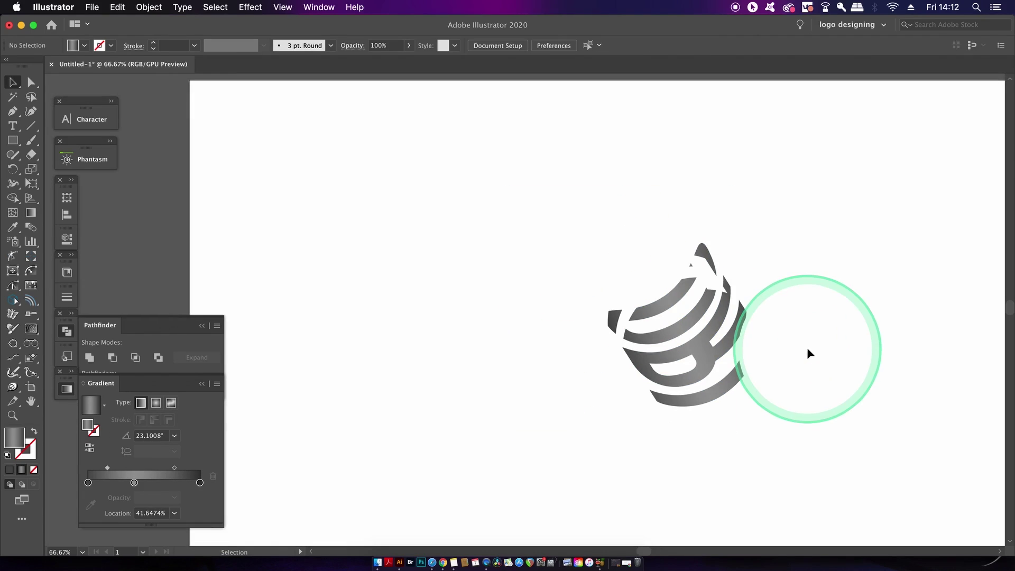
drag(774, 253, 733, 253)
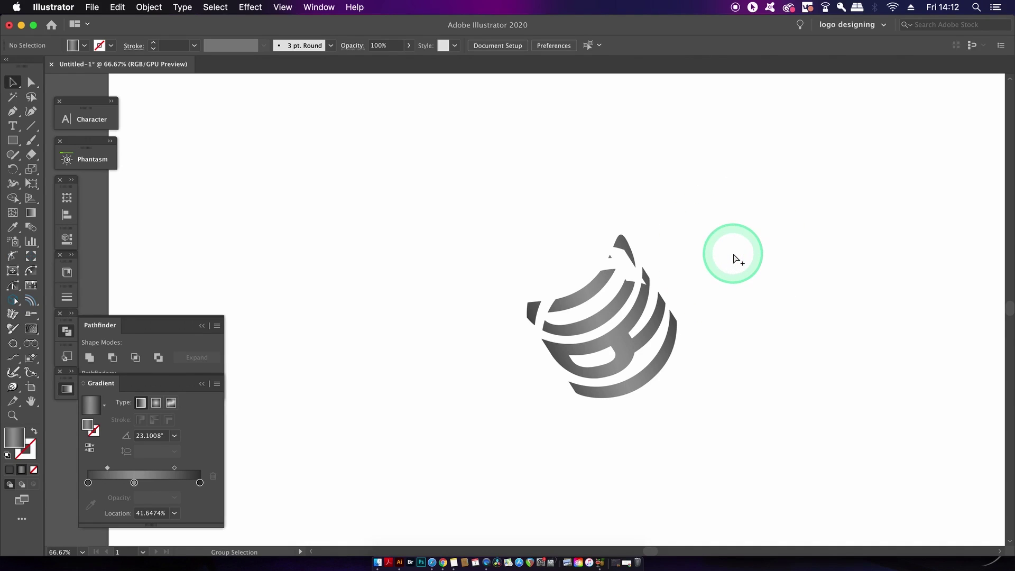
key(super+v)
click(758, 273)
key(super+minus)
key(super+minus)
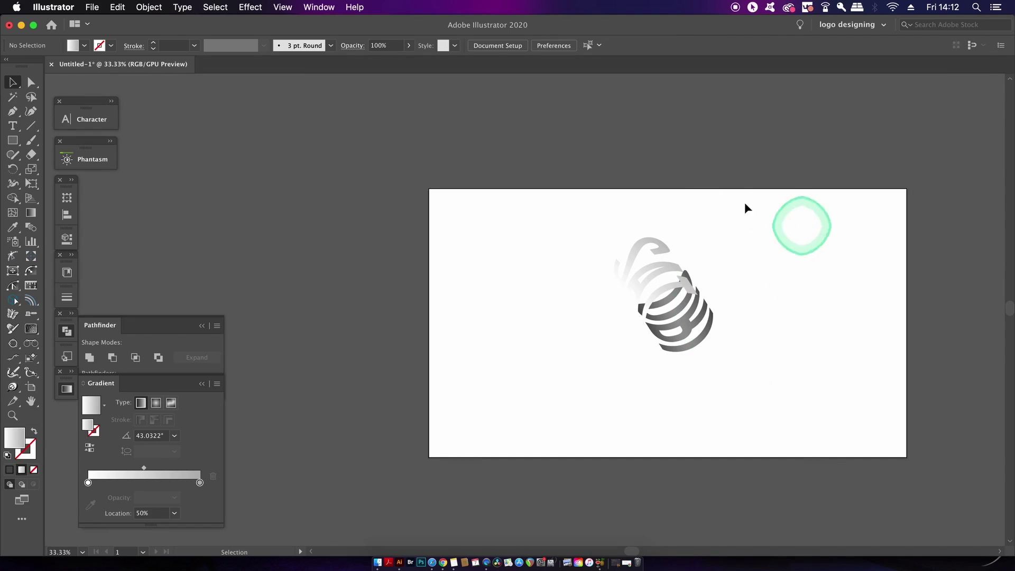
drag(535, 154, 455, 188)
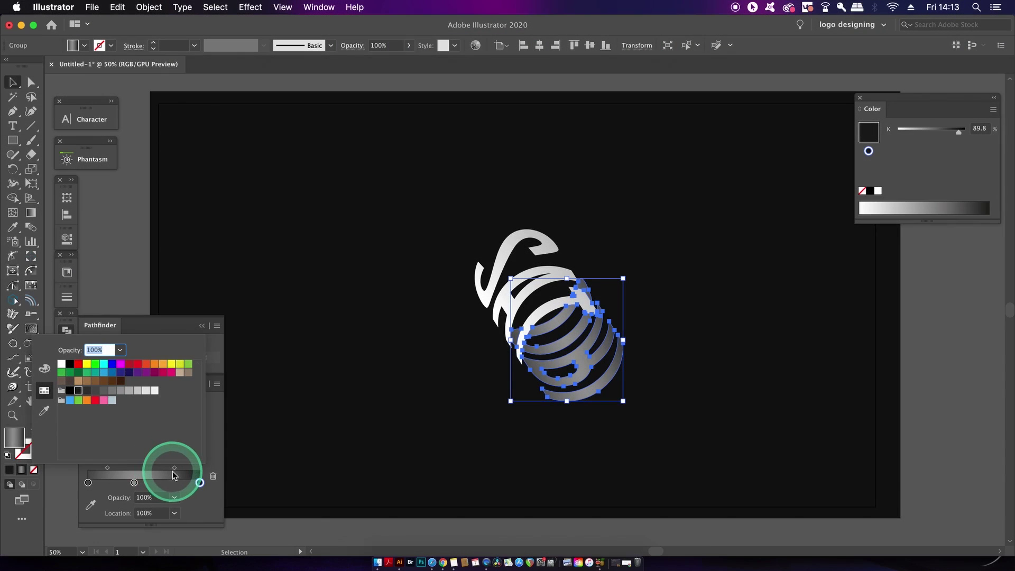
drag(173, 469, 168, 469)
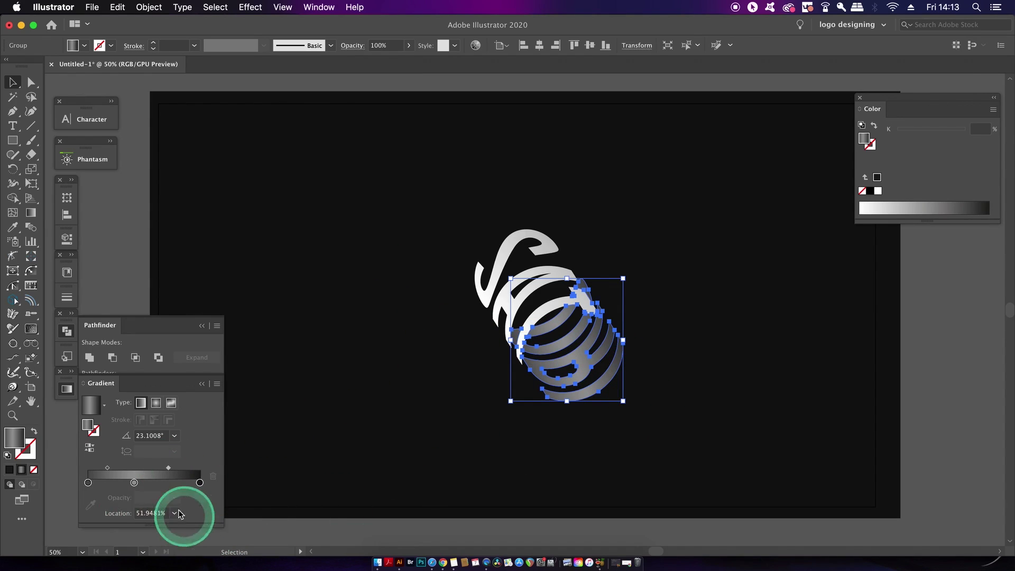
Make the back gradient's left stop near-black, move the midpoint right to about 46.6%, and zoom out.
click(88, 484)
double_click(88, 483)
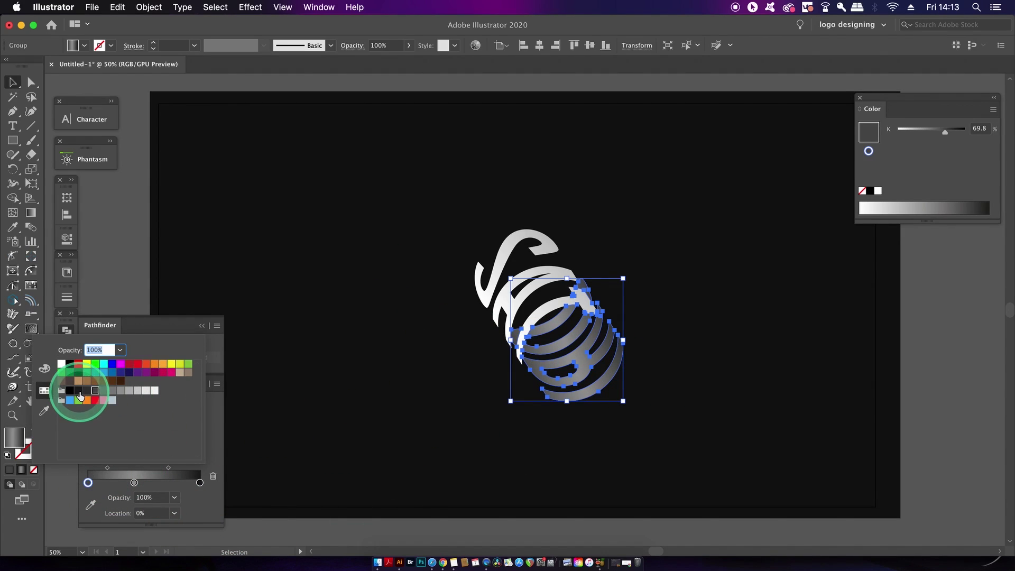
click(86, 390)
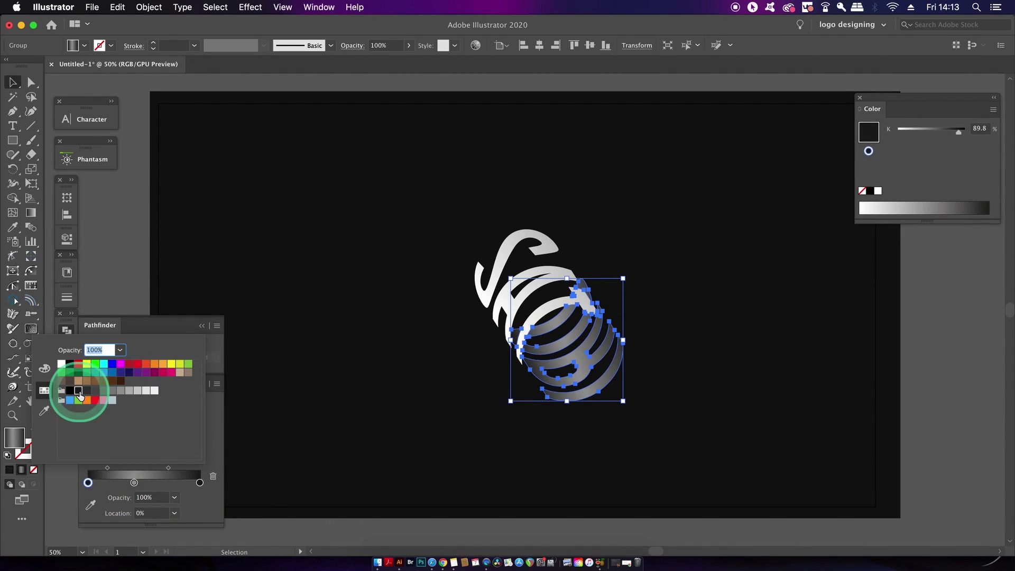
click(107, 470)
drag(107, 470, 140, 484)
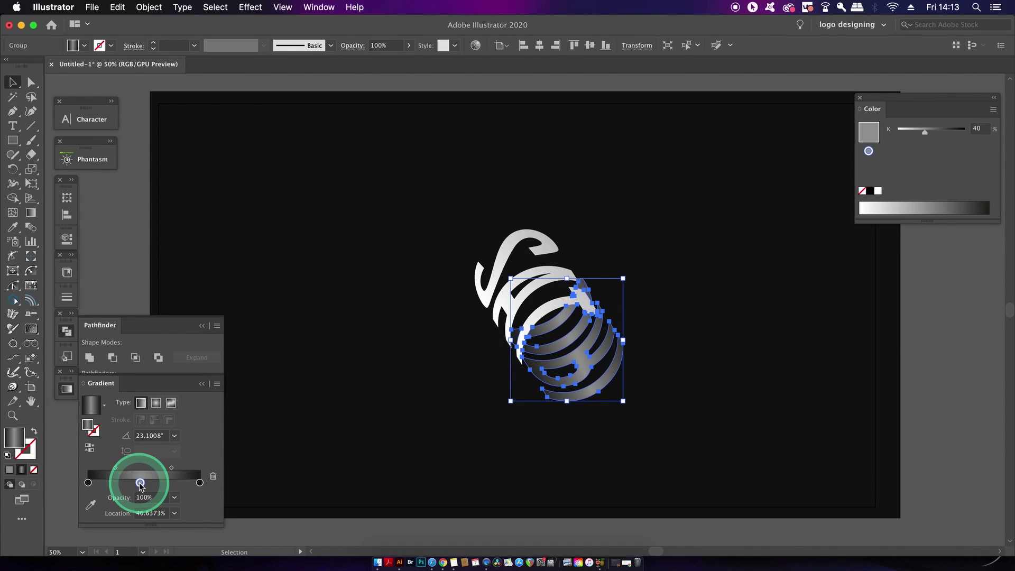
click(400, 318)
key(super+minus)
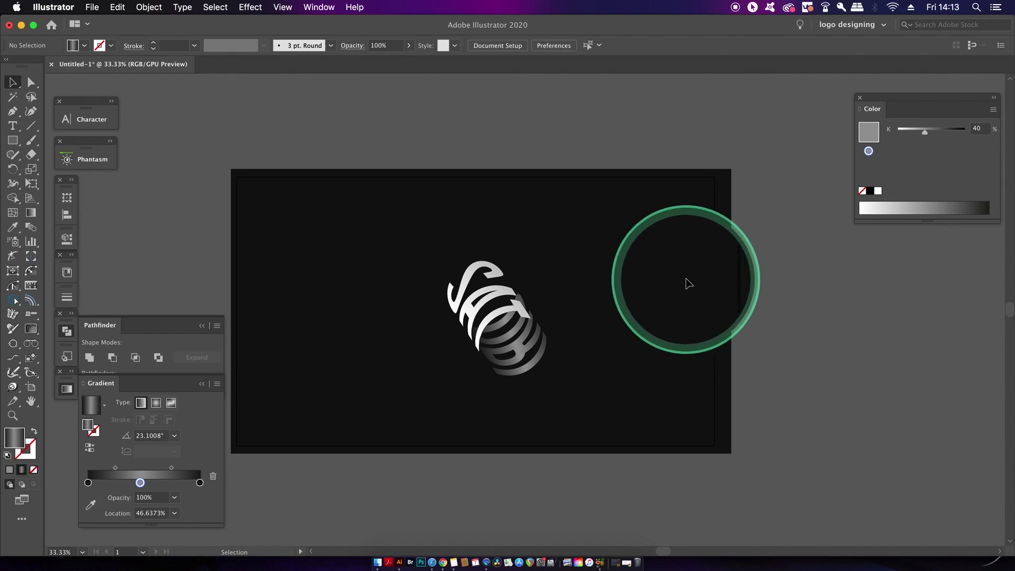
scroll(566, 271, up, 3)
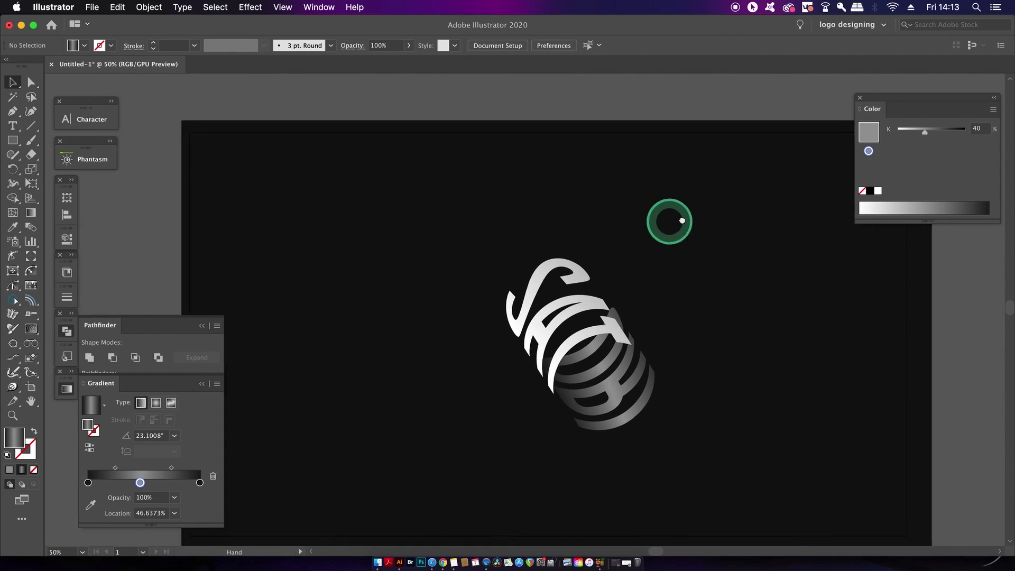